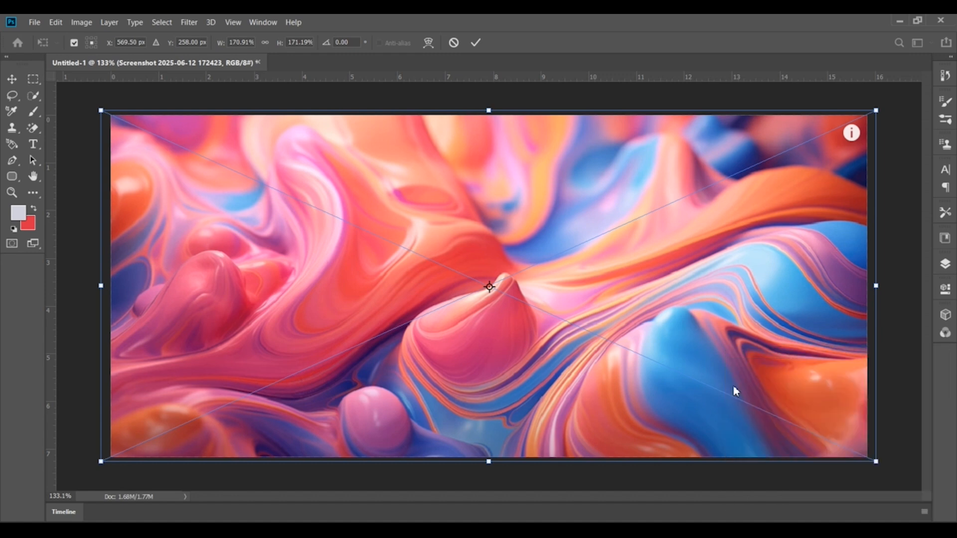
- Commit the image placement, and draw a rounded rectangle about 316 × 316 px with 10 px radius at the canvas's mid-height
click(476, 44)
key(u)
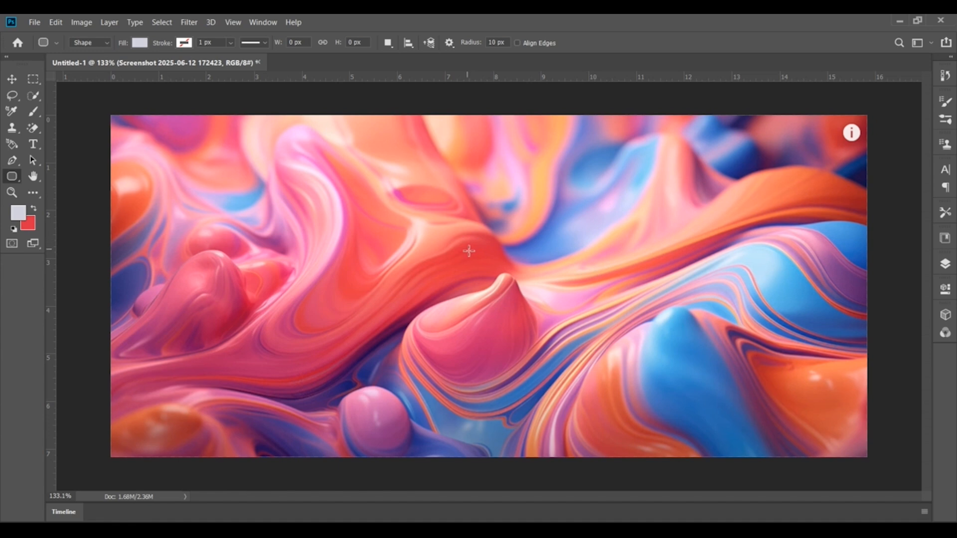
drag(468, 250, 578, 362)
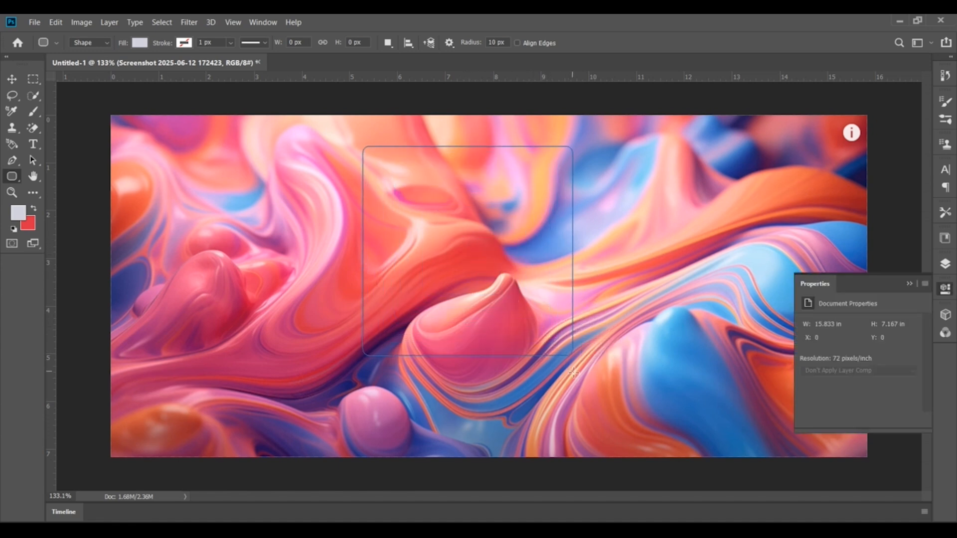
click(909, 283)
click(11, 79)
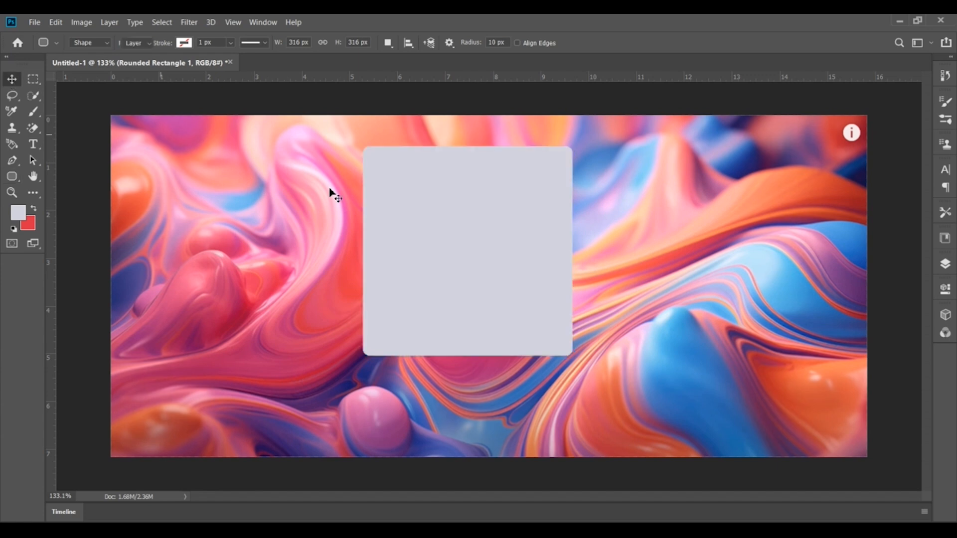
drag(466, 246, 467, 260)
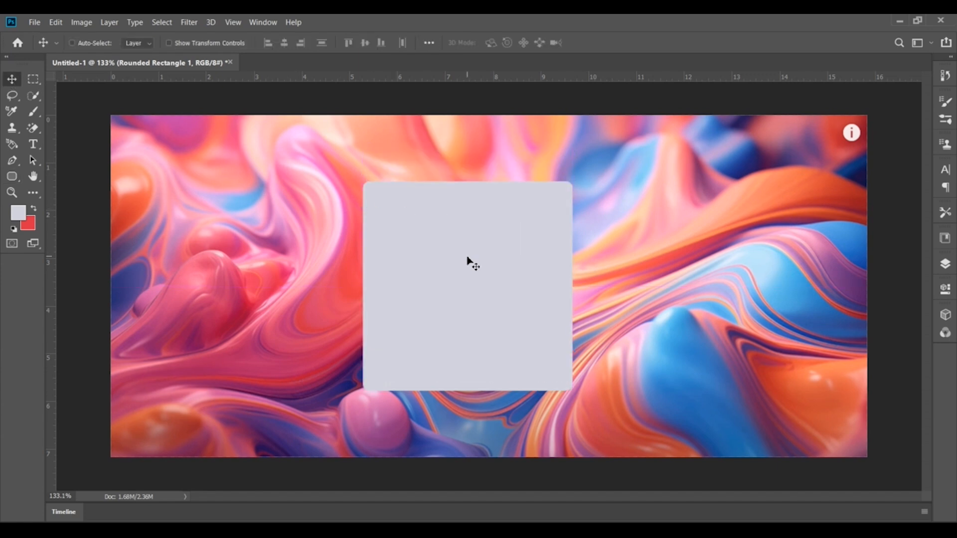
- Add a Bevel & Emboss effect to the rounded rectangle layer with 1000% depth and 9 px size
click(944, 265)
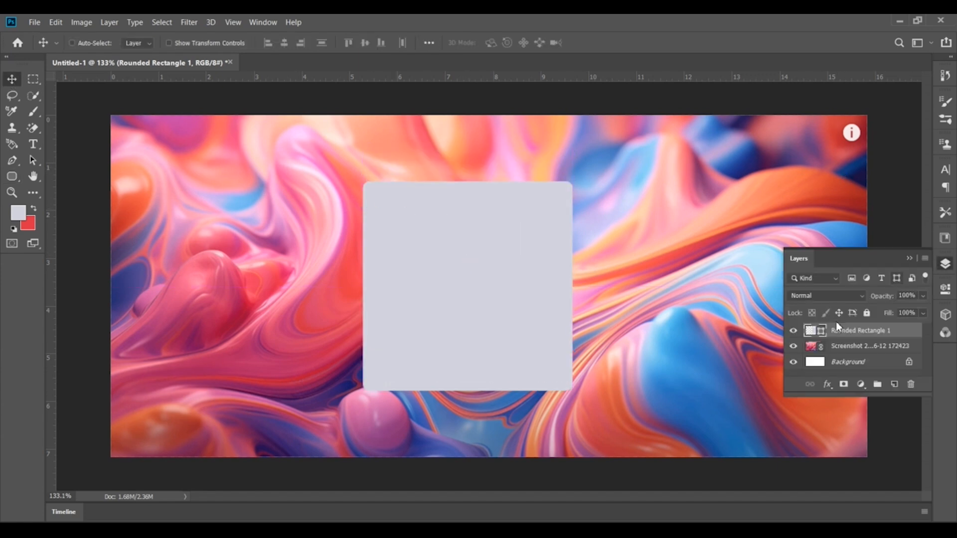
click(827, 384)
click(850, 416)
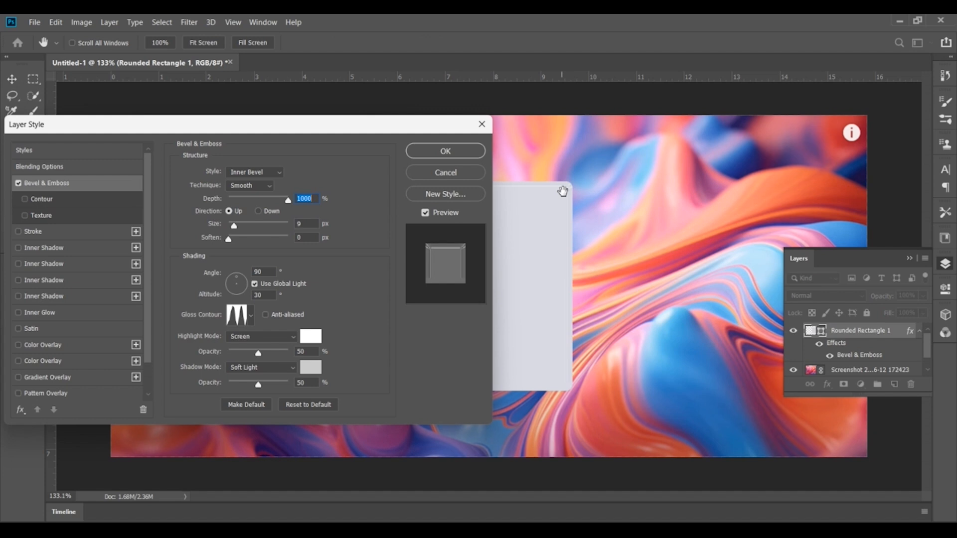
drag(344, 125, 564, 113)
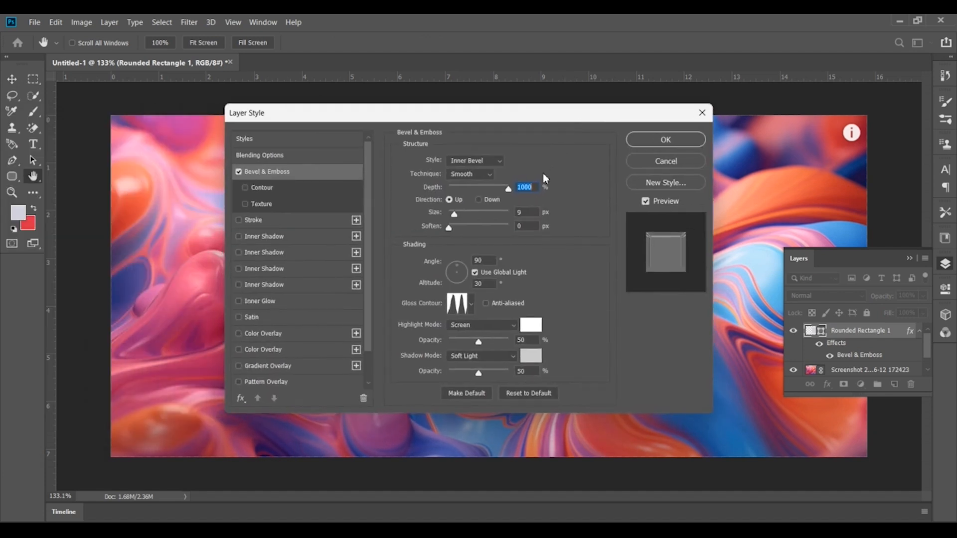
double_click(524, 187)
click(526, 187)
double_click(526, 187)
text(1000)
double_click(528, 213)
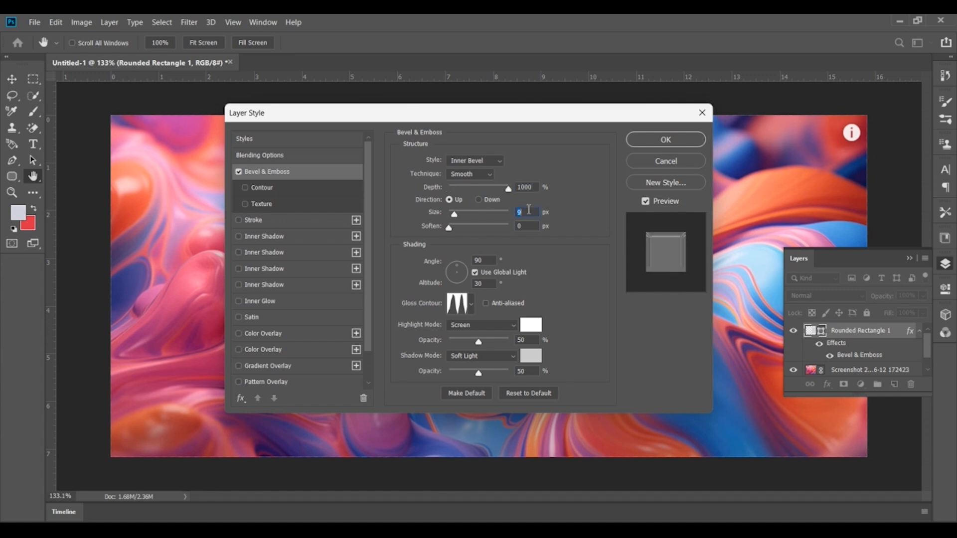
- Set the bevel's shading angle to 142° and its altitude to 12°
click(486, 262)
text(142)
key(BackSpace)
key(BackSpace)
key(BackSpace)
key(BackSpace)
key(BackSpace)
text(142)
click(486, 284)
text(12)
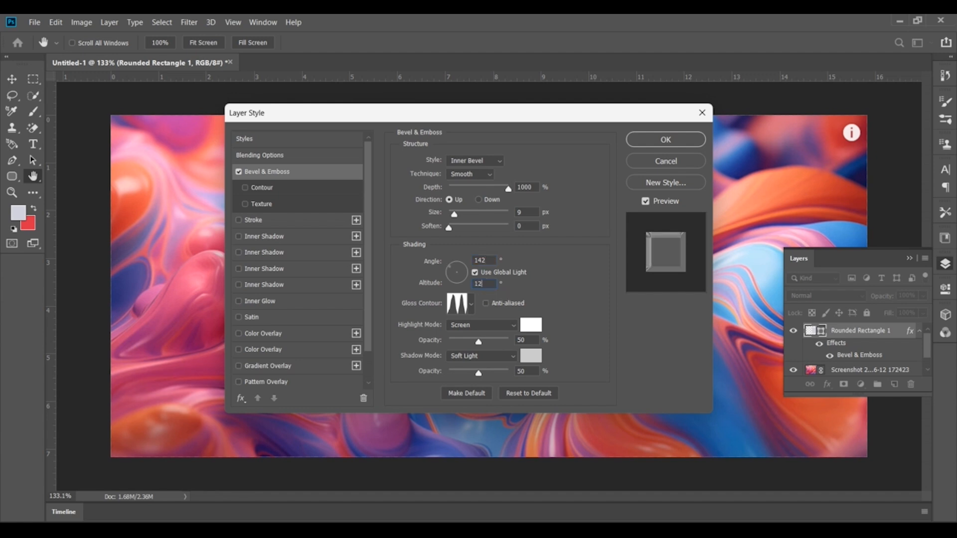
- Change the Bevel & Emboss shadow colour to black (000000)
click(528, 359)
text(000000)
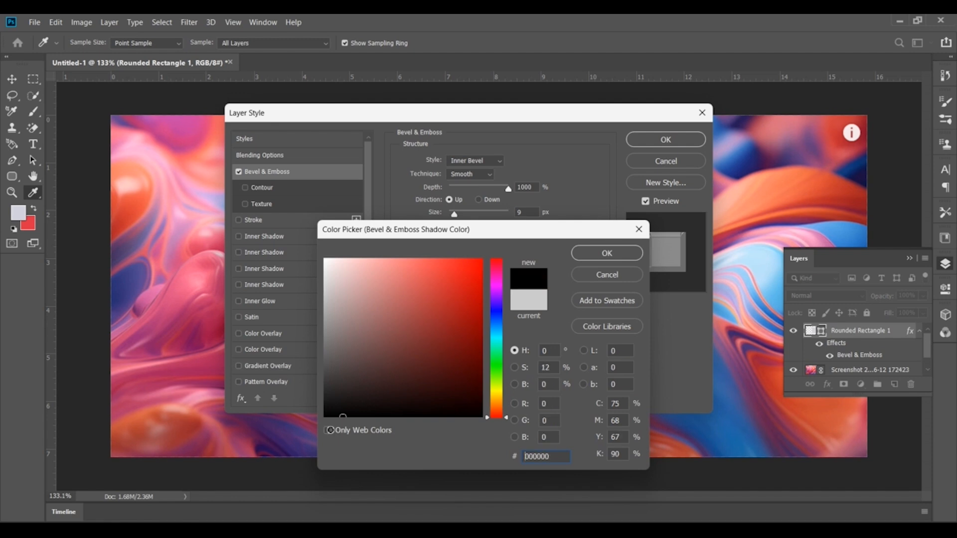
click(594, 257)
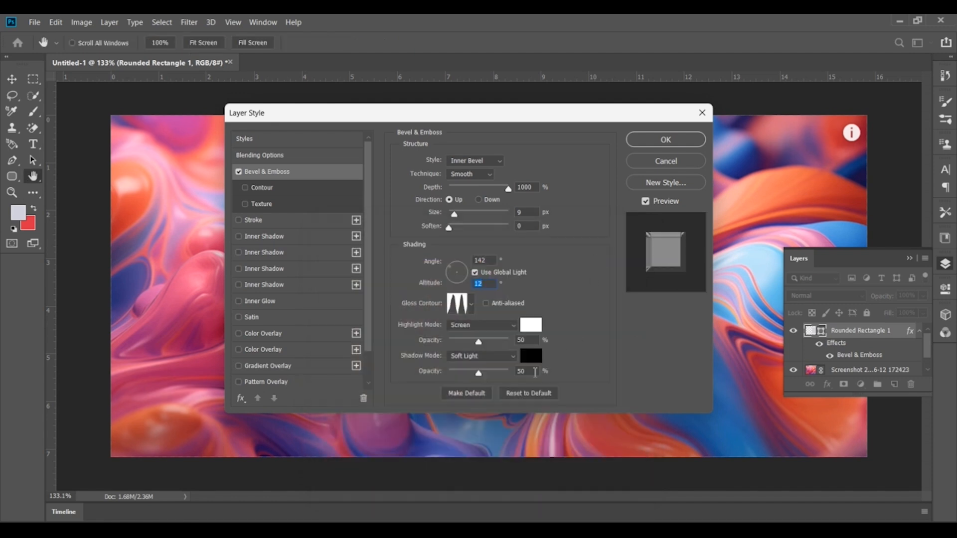
- Set the bevel's altitude to 26° and turn on anti-aliasing for the gloss contour
drag(572, 116, 523, 127)
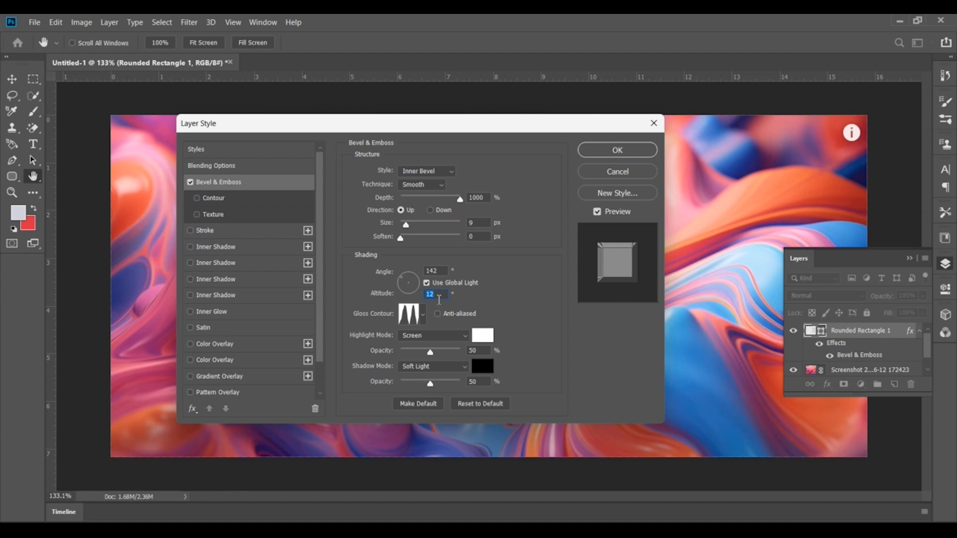
text(26)
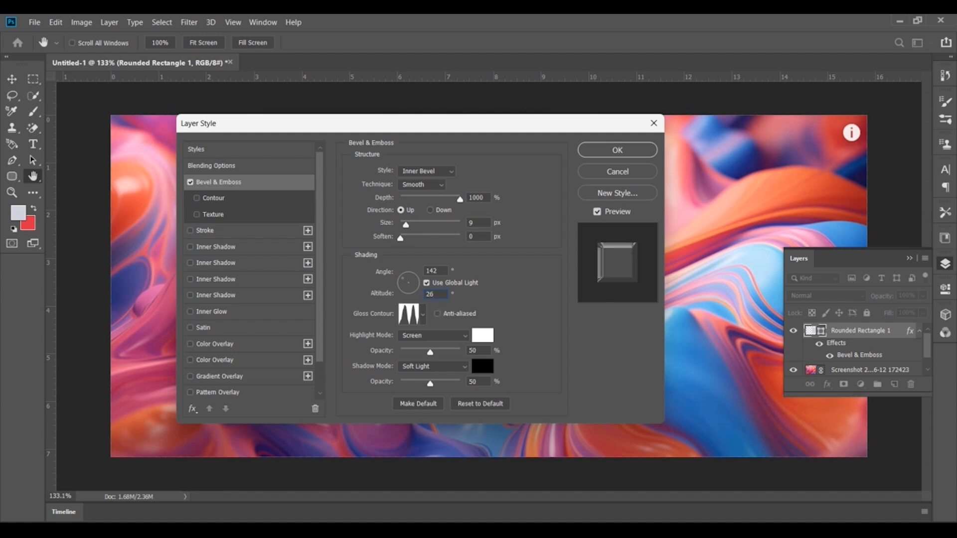
click(437, 314)
click(423, 316)
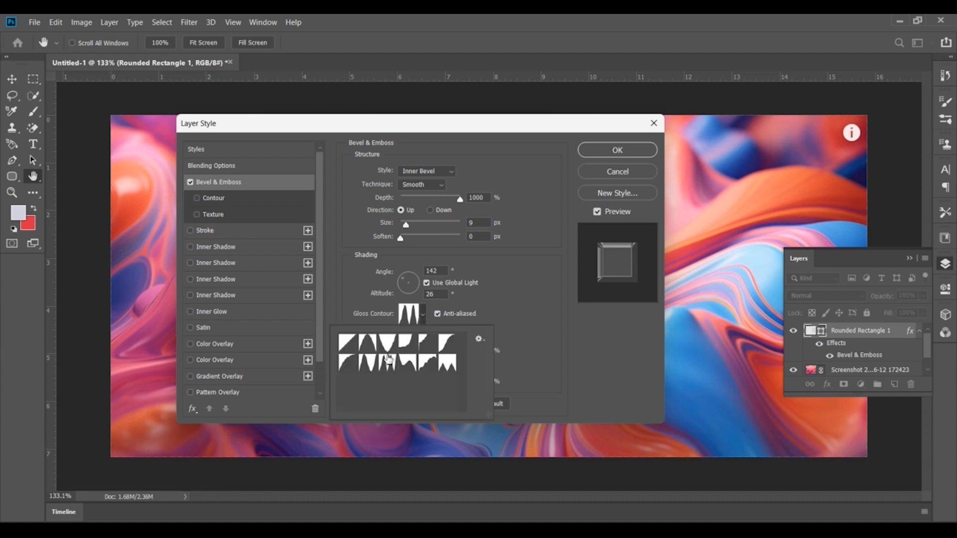
click(498, 274)
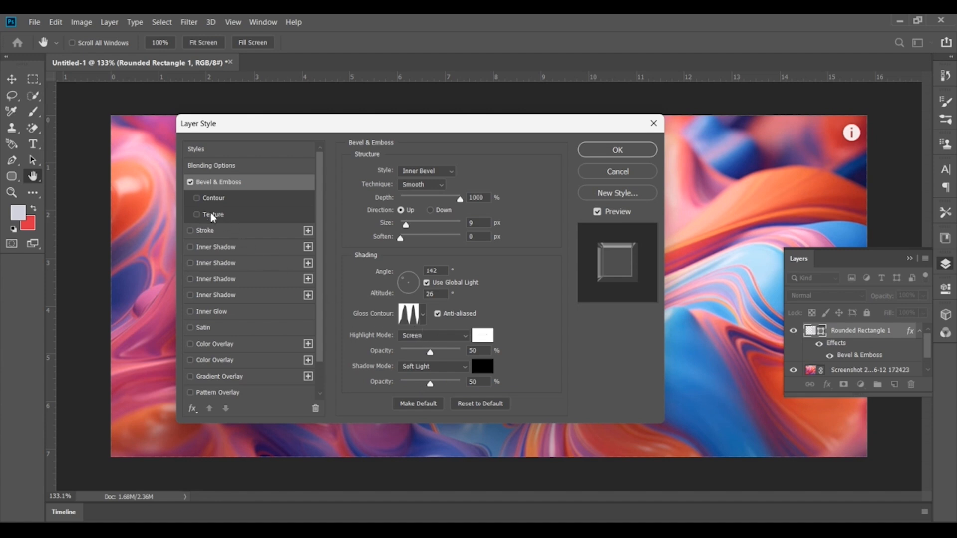
- Enable the bevel's Contour option with the inverted cone preset, a 50% range and anti-aliasing
click(207, 198)
click(404, 178)
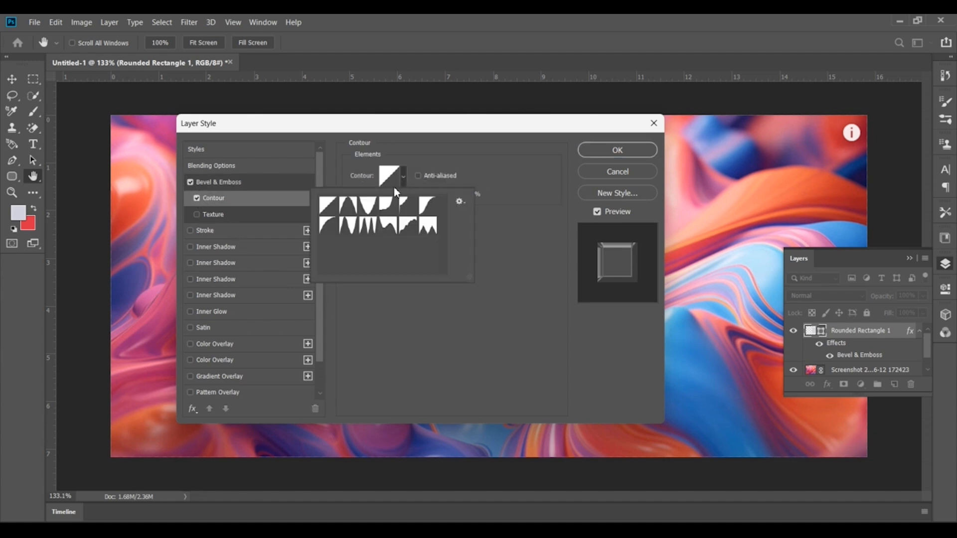
click(367, 205)
click(480, 167)
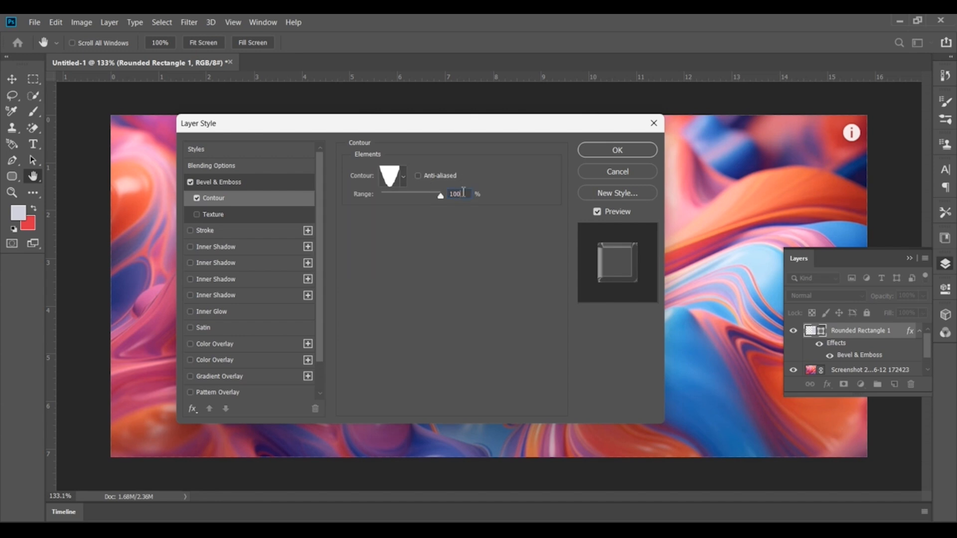
double_click(463, 194)
text(50)
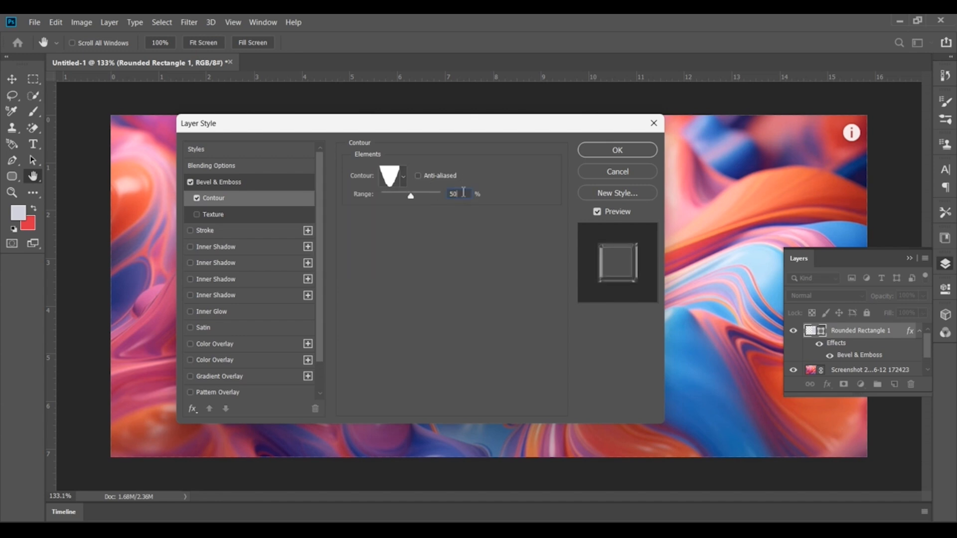
click(418, 176)
- Lower the rounded rectangle's fill opacity to 6% in the blending options
click(234, 166)
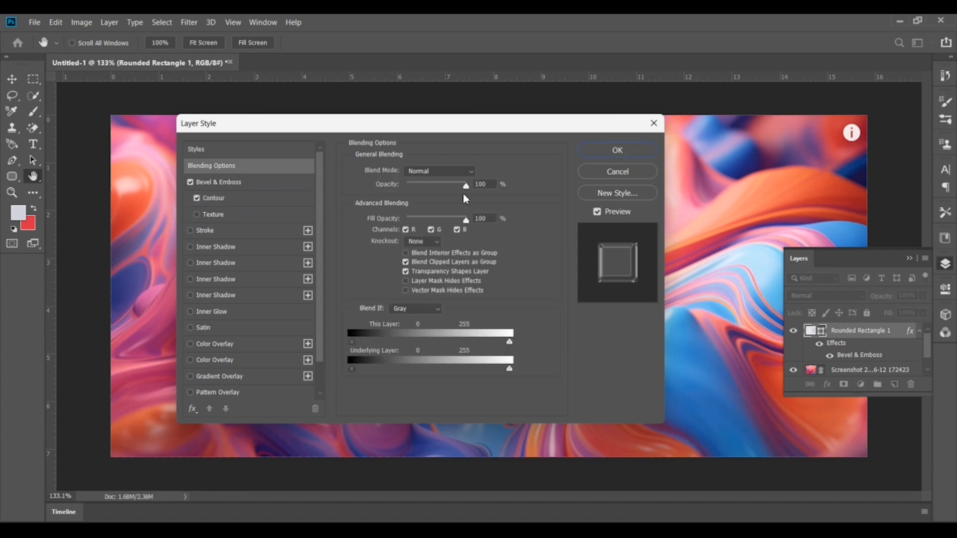
drag(461, 223, 417, 222)
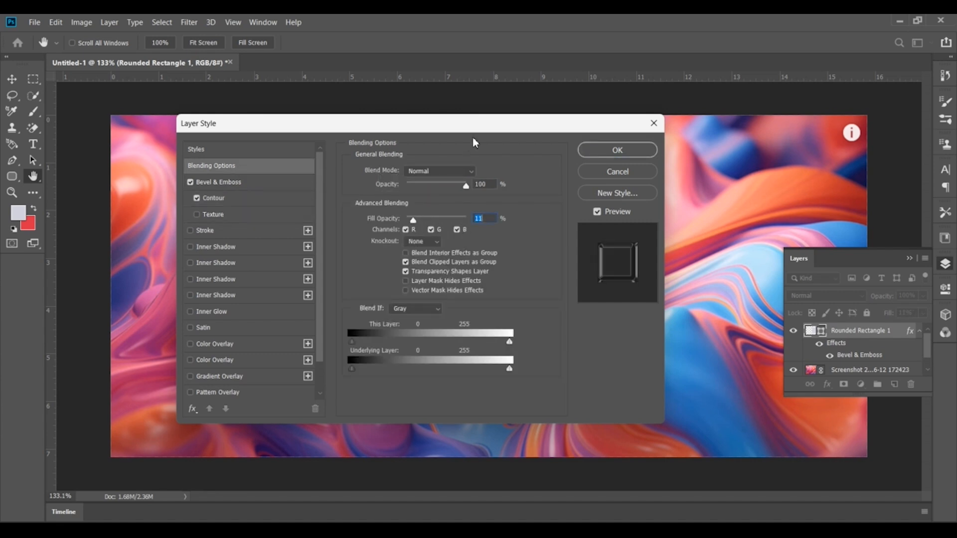
drag(473, 138, 240, 184)
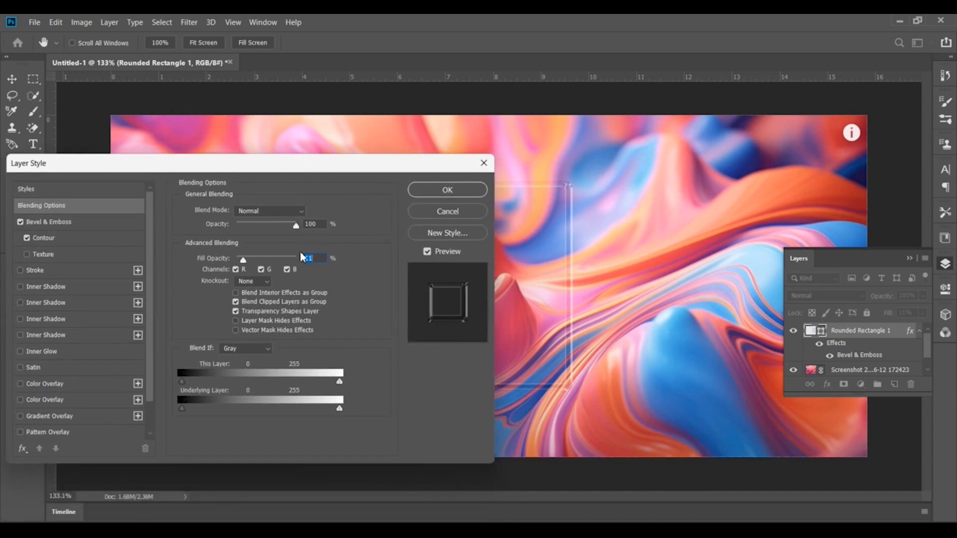
drag(245, 266, 240, 266)
drag(303, 167, 383, 331)
drag(413, 363, 523, 127)
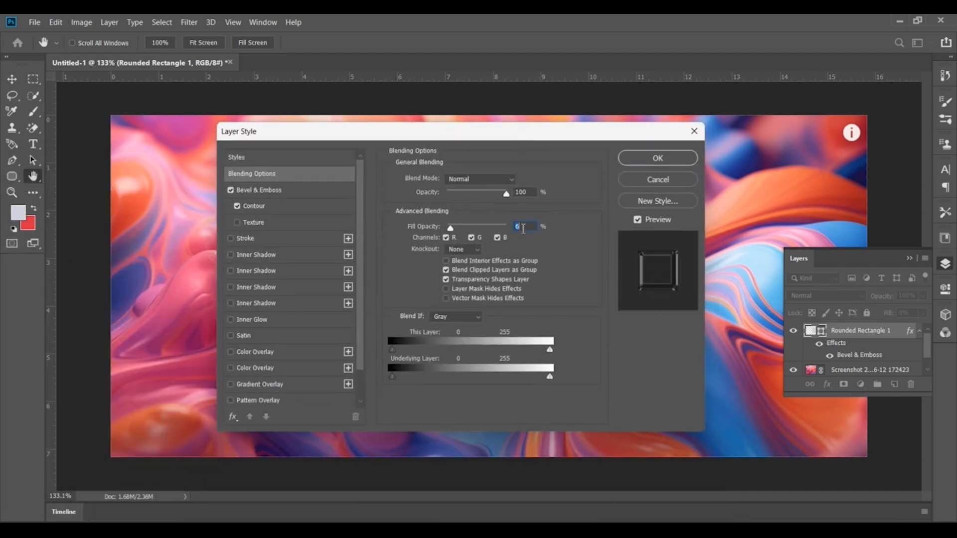
key(Down)
drag(515, 133, 519, 122)
- Enable the first Color Overlay on the rounded rectangle and change its colour to a very light grey
scroll(358, 338, down, 1)
scroll(357, 338, down, 1)
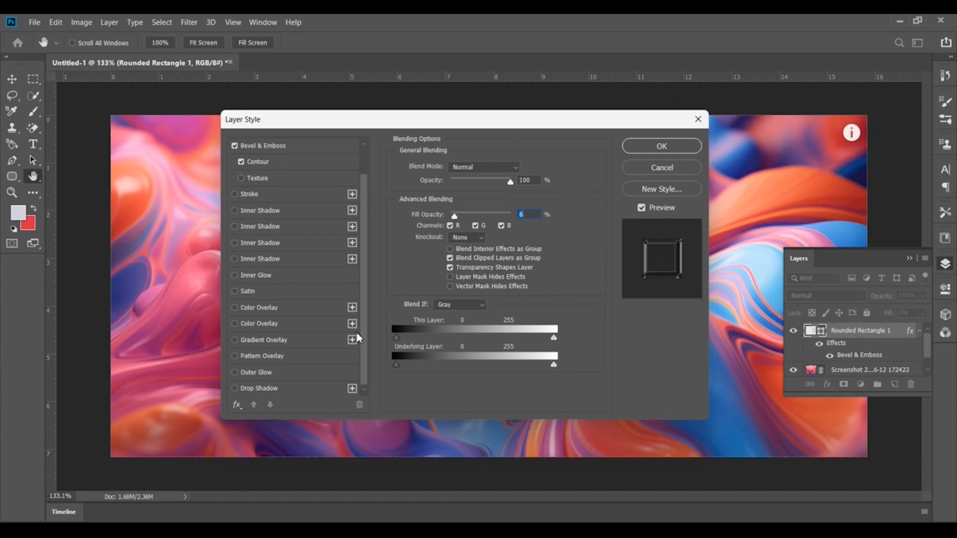
scroll(357, 338, up, 1)
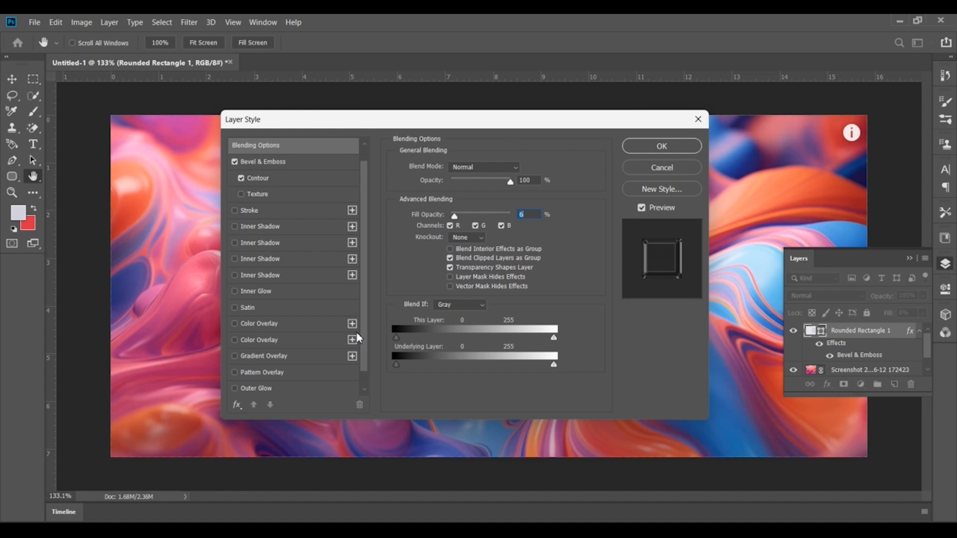
click(266, 328)
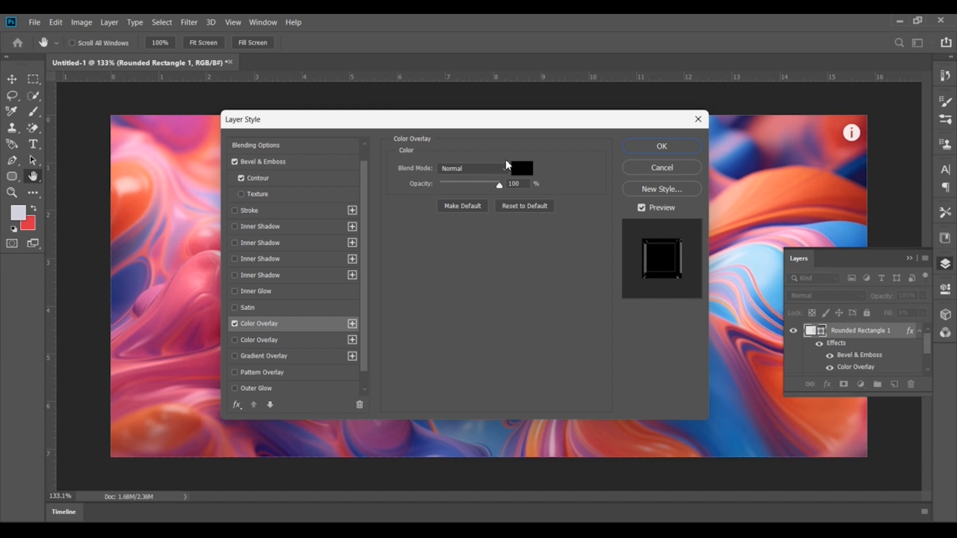
click(523, 169)
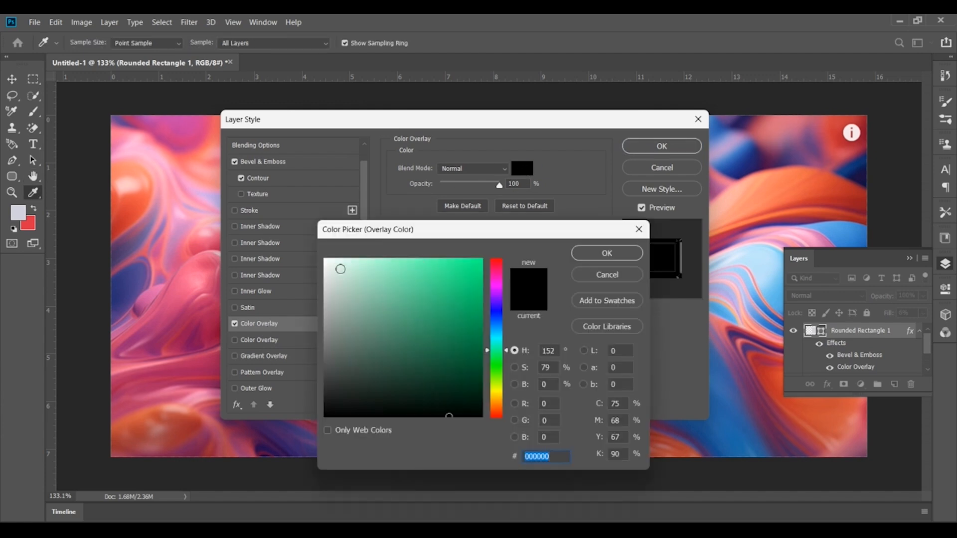
click(323, 268)
mouse_move(322, 268)
mouse_down()
mouse_move(314, 286)
mouse_move(315, 278)
mouse_up()
click(607, 253)
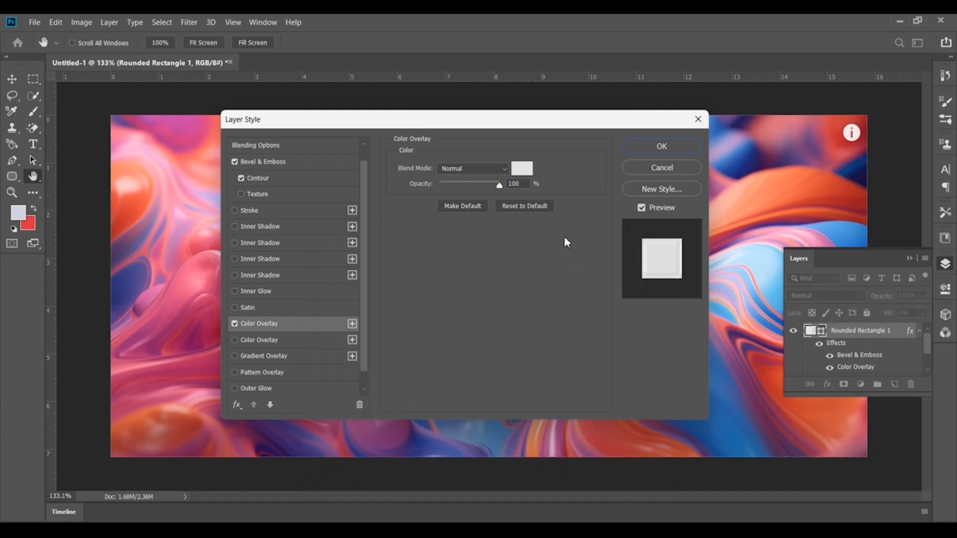
- Set the colour overlay's opacity to 17%
click(524, 184)
key(Down)
key(Down)
key(Down)
text(1)
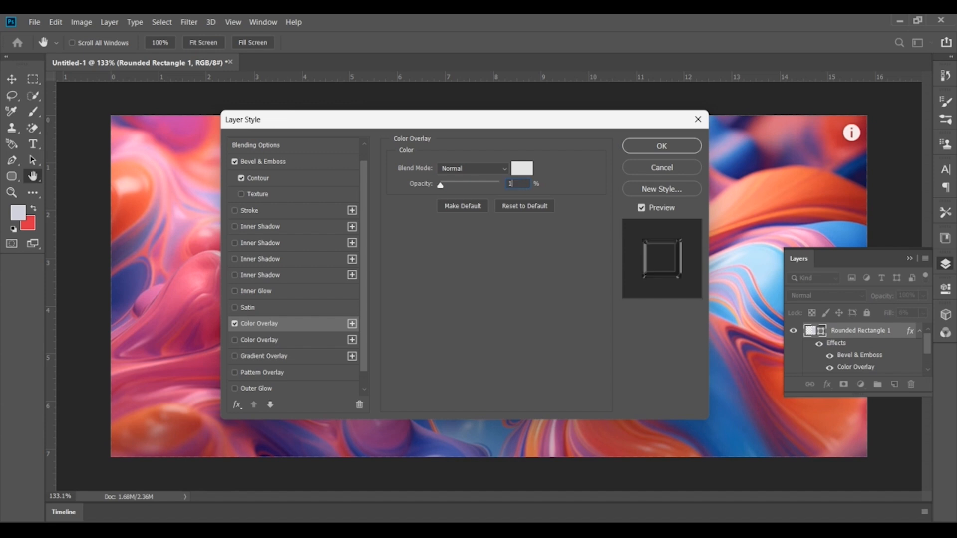
text(7)
key(Tab)
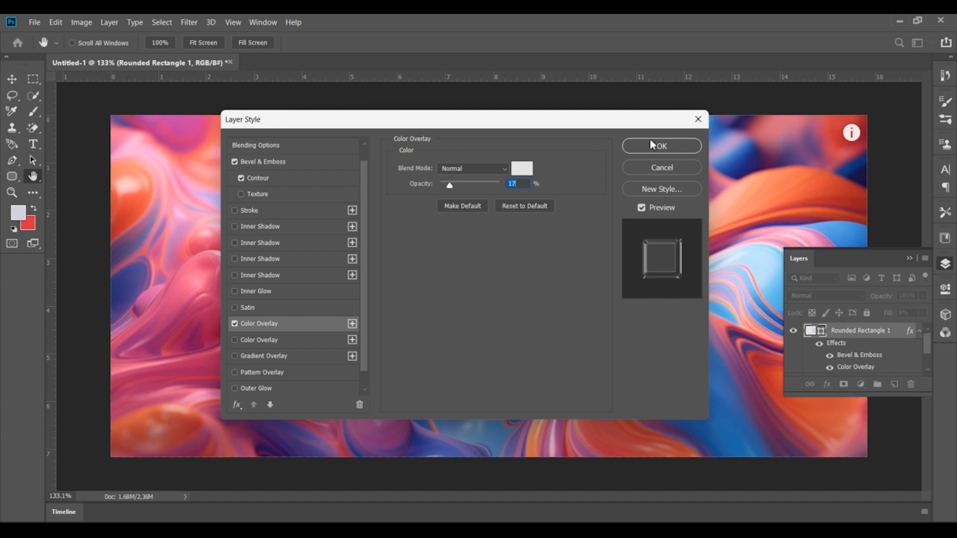
- Enable the last of the four Inner Shadow effects with Multiply blend mode and 50% opacity
scroll(352, 327, down, 1)
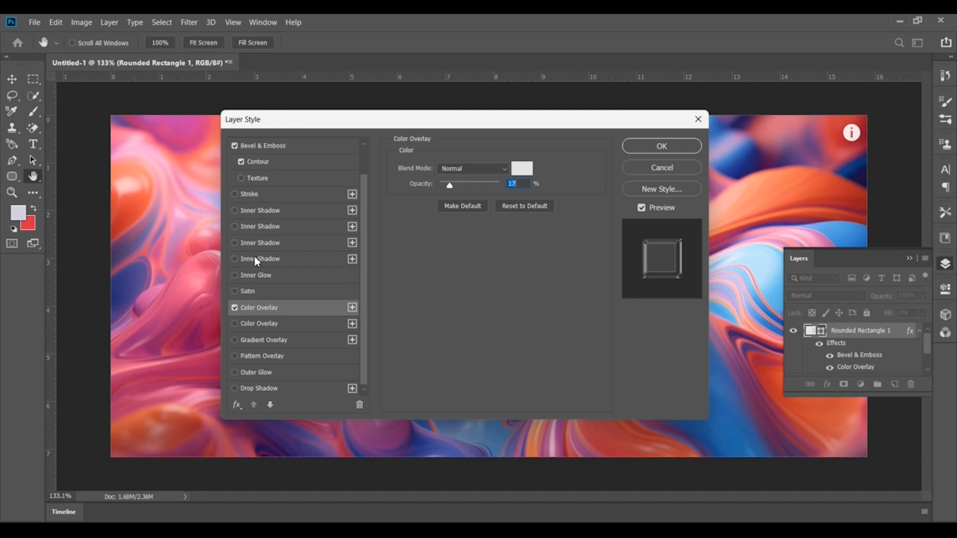
click(258, 260)
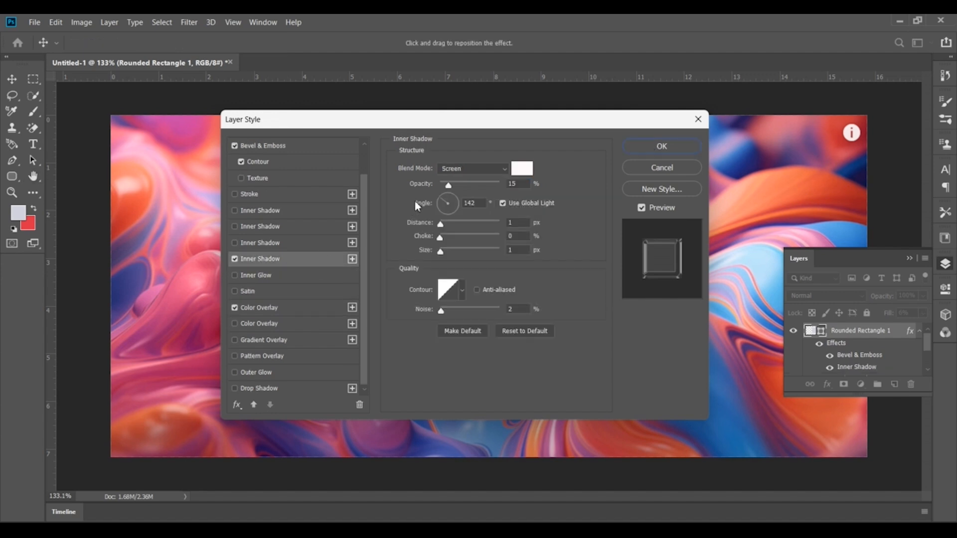
scroll(456, 194, up, 10)
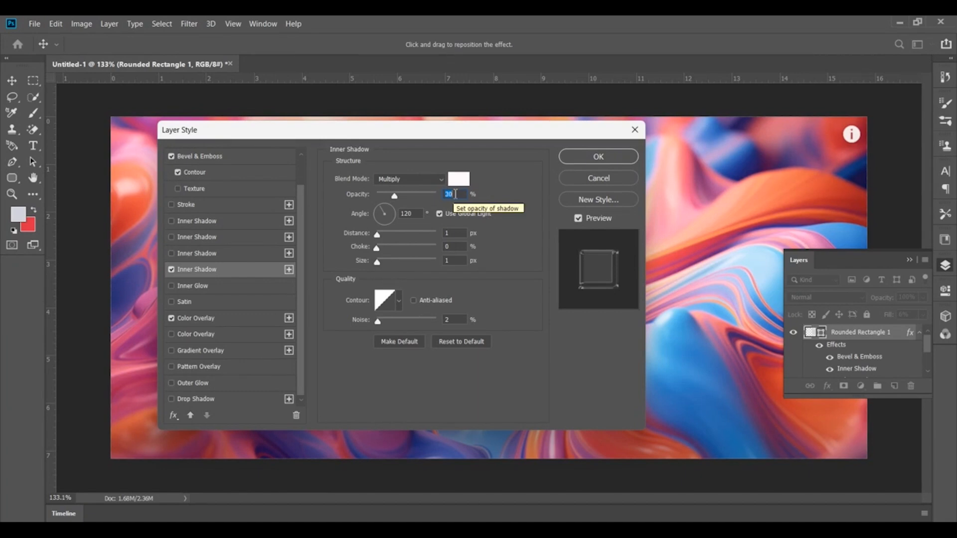
scroll(455, 194, up, 4)
scroll(455, 193, up, 2)
scroll(455, 194, up, 1)
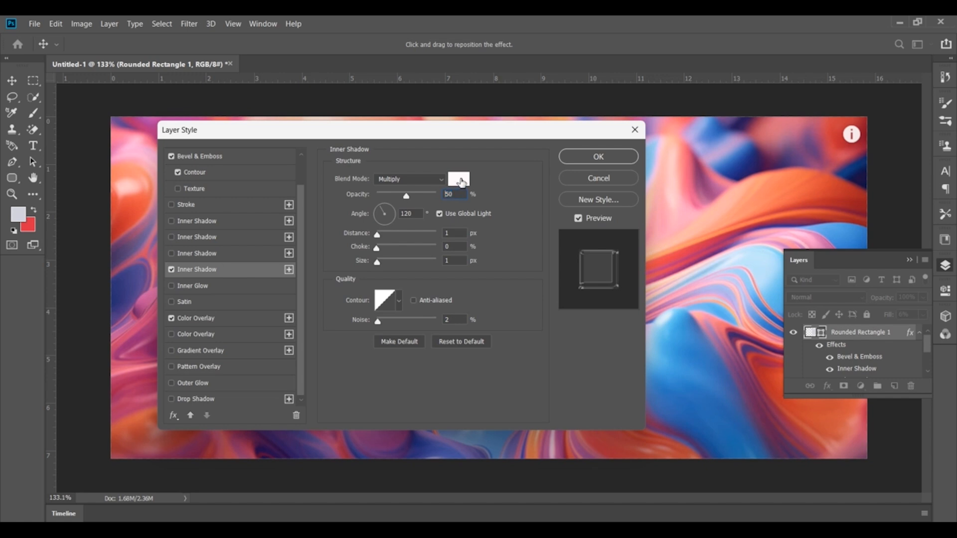
- Change the colour of the enabled inner shadow to light grey D3D3D3
click(458, 179)
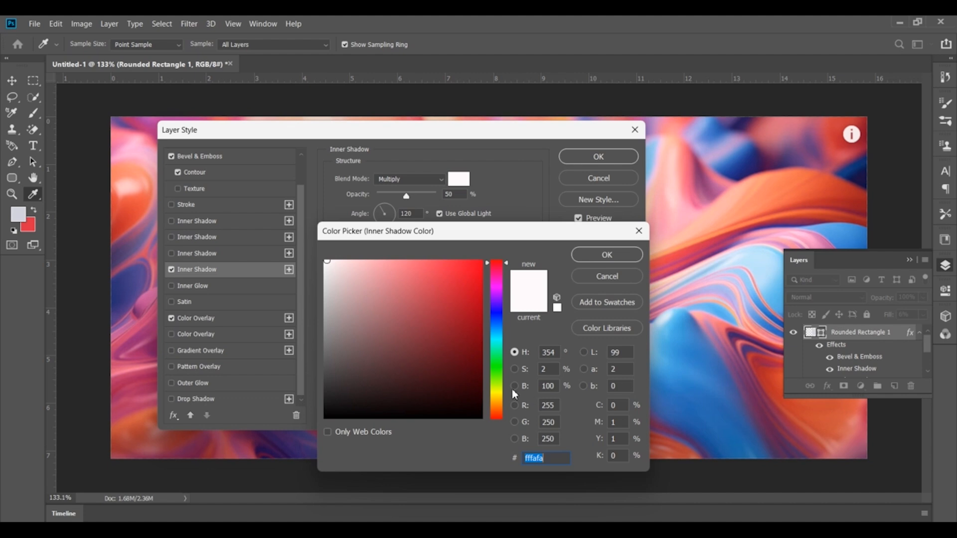
text(D3)
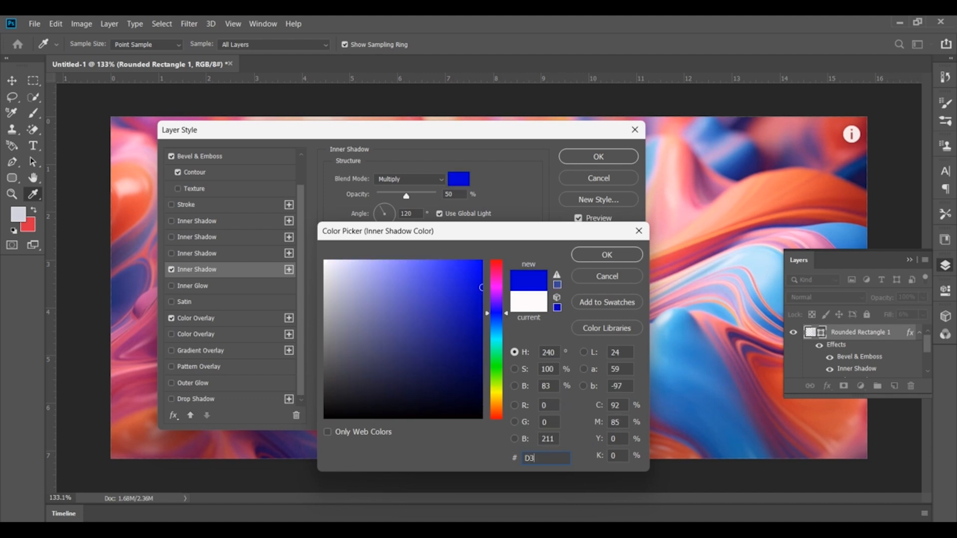
text(D3D3)
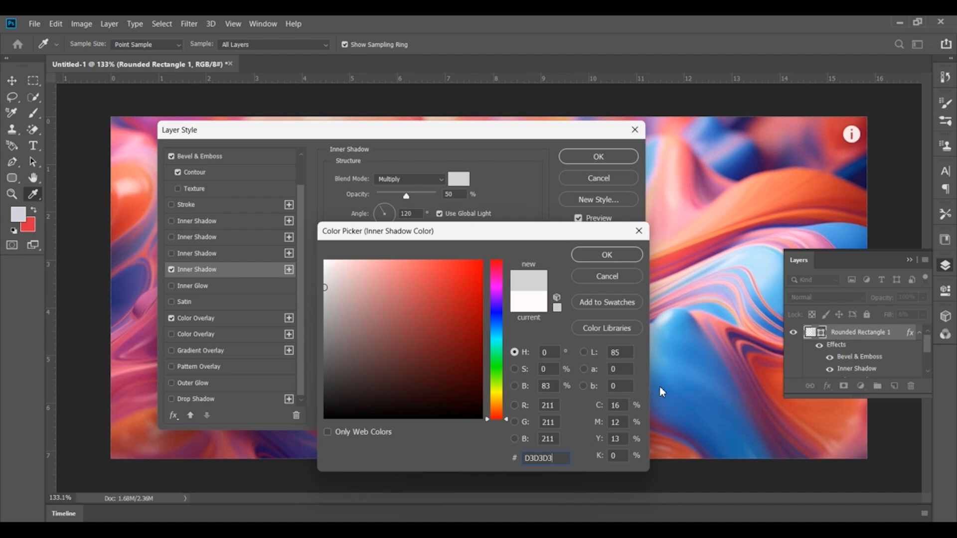
click(606, 255)
drag(520, 137, 572, 138)
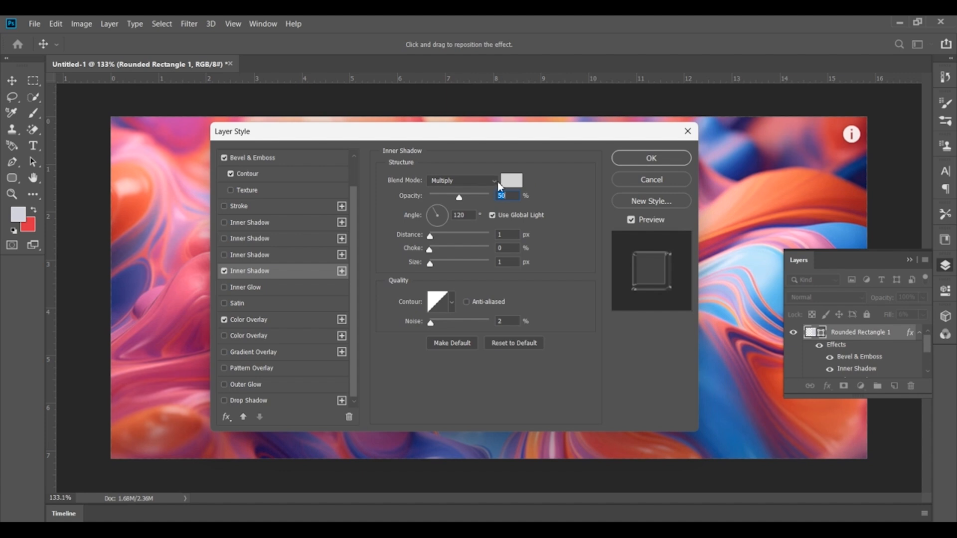
- Set the inner shadow's distance to 5 px
double_click(504, 235)
text(3)
key(Up)
key(Up)
key(Up)
key(Down)
- Set the inner shadow's choke to 10%
click(509, 249)
key(Up)
key(Up)
key(Up)
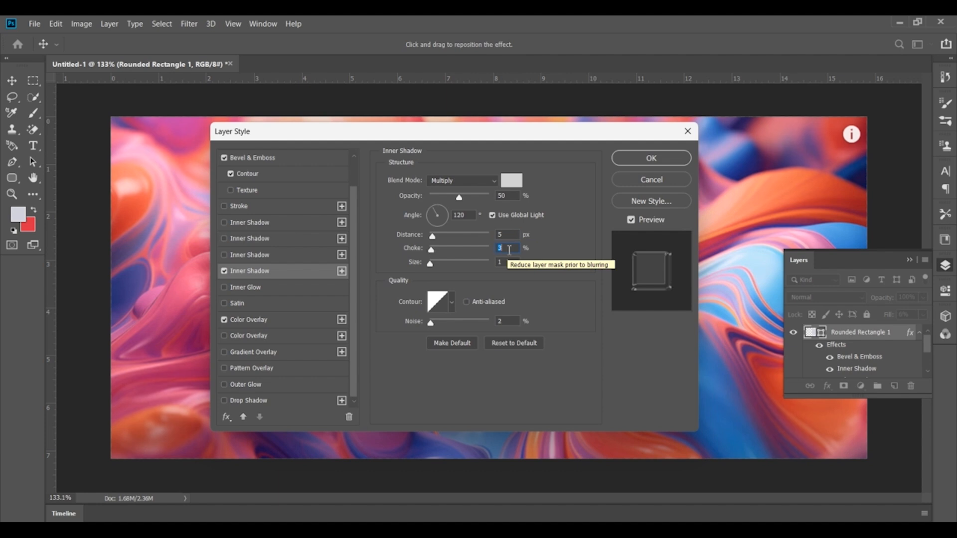
key(Up)
key(Up)
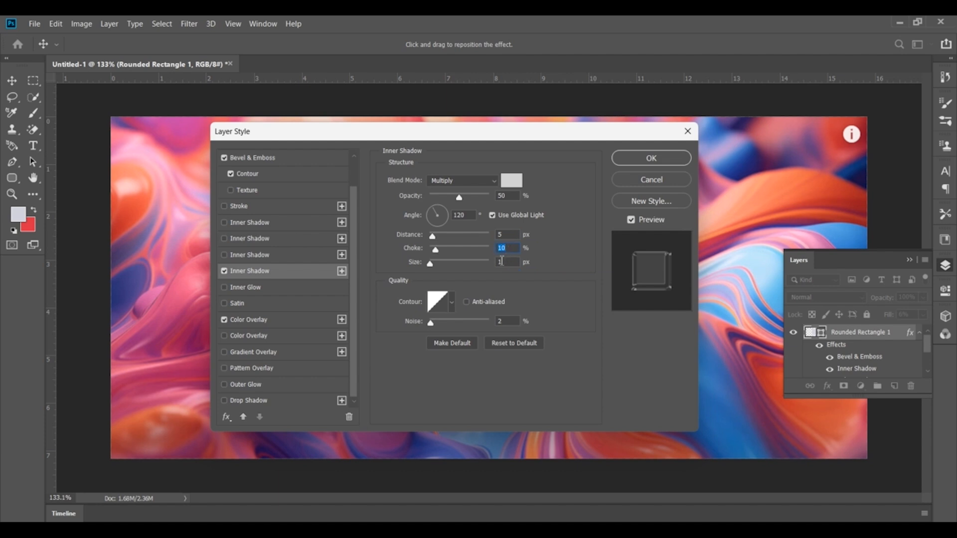
- Set the inner shadow's size to 6 px
click(507, 263)
key(Up)
key(Up)
key(Up)
key(Up)
key(Up)
key(Up)
key(Up)
click(452, 302)
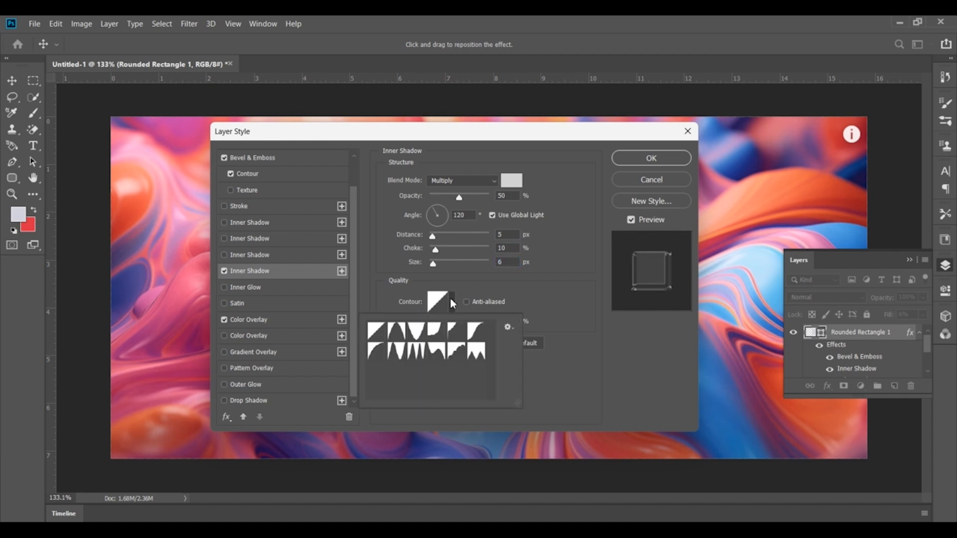
click(452, 303)
click(451, 302)
click(524, 282)
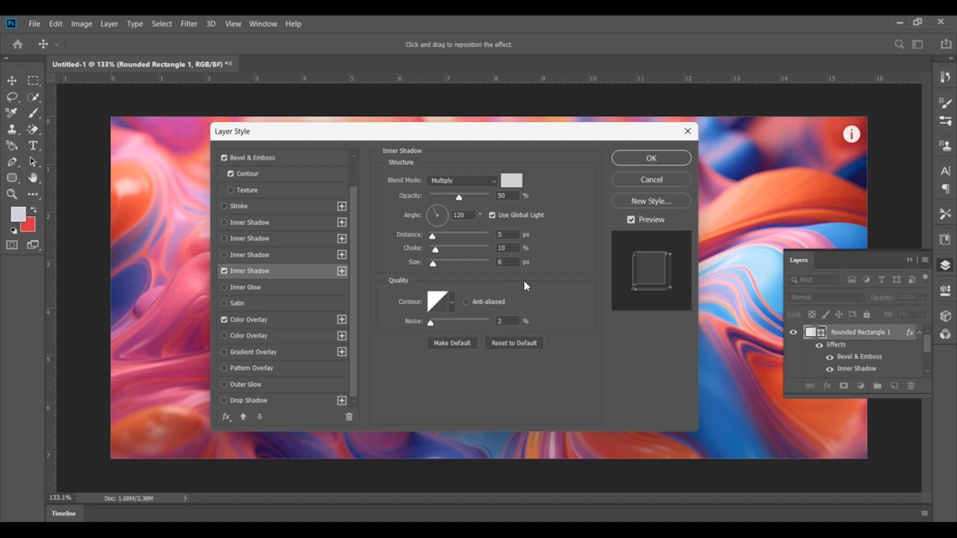
- Lower the inner shadow's noise by one percent
click(504, 321)
key(Down)
- Enable Inner Glow on the rounded rectangle and set its opacity to 80%
drag(574, 133, 614, 134)
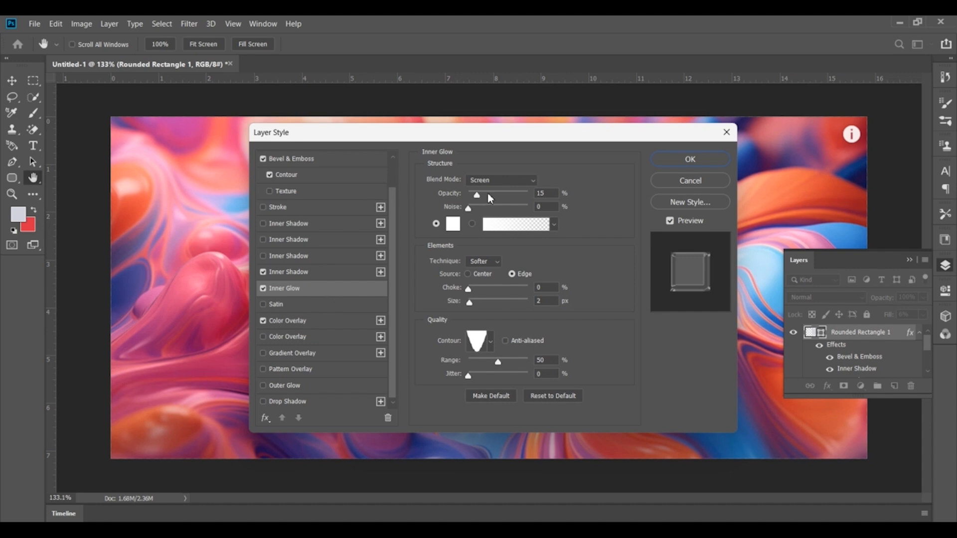
double_click(550, 194)
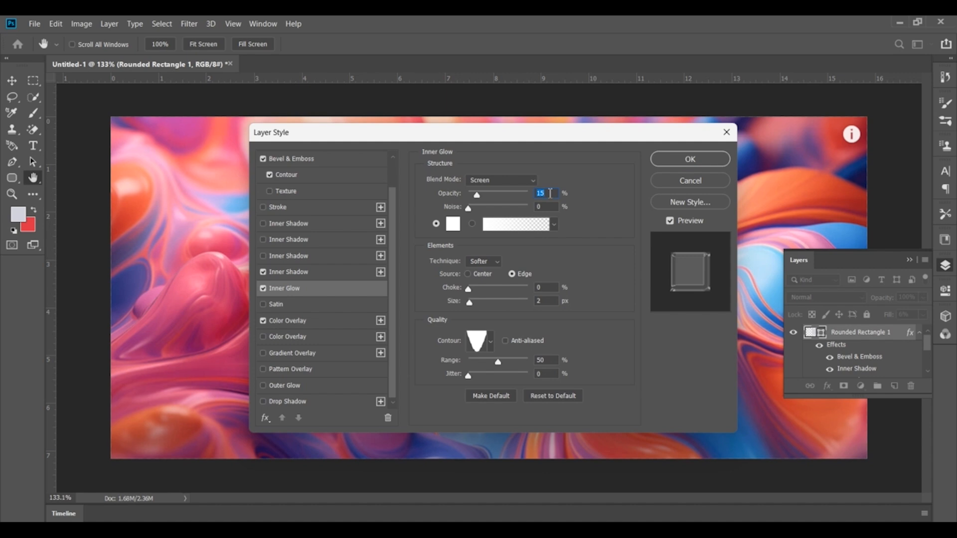
text(80)
click(548, 209)
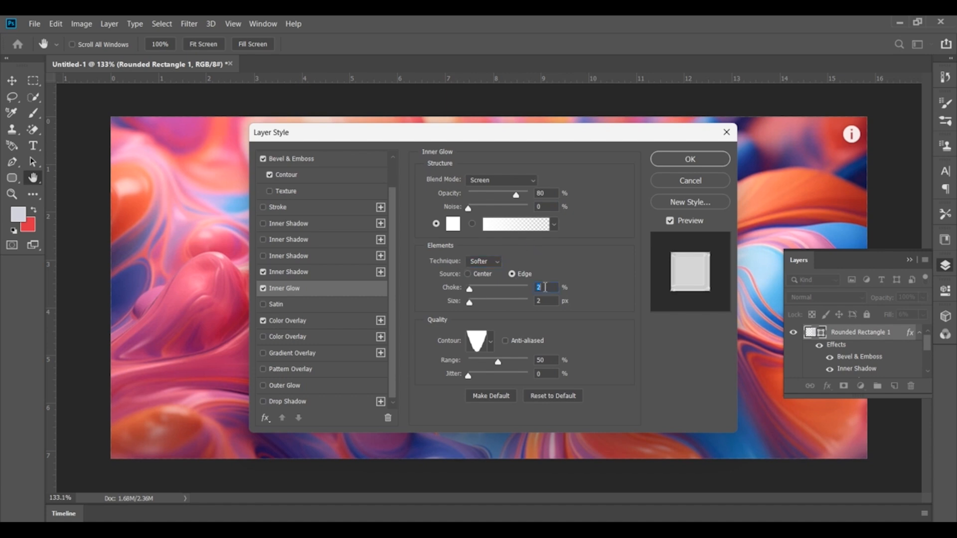
- Set the inner glow's choke to 5% and its size to 10 px
key(Up)
key(Up)
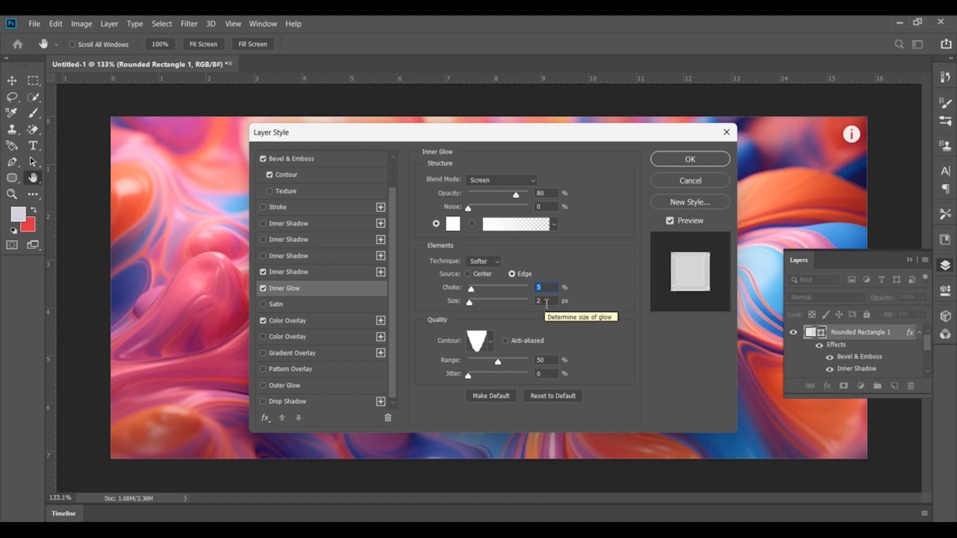
click(544, 301)
key(Up)
key(Up)
key(Up)
key(Up)
key(Up)
key(Up)
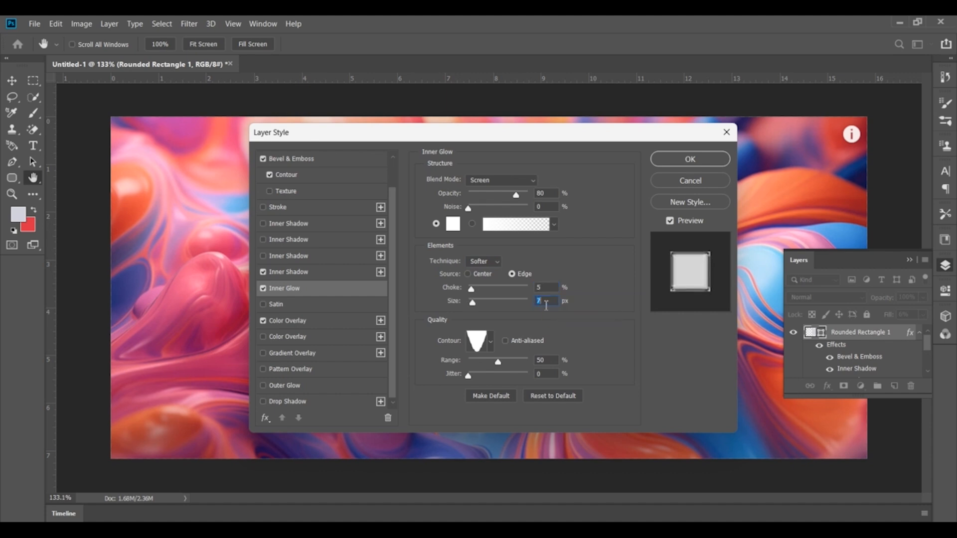
key(Up)
key(Up)
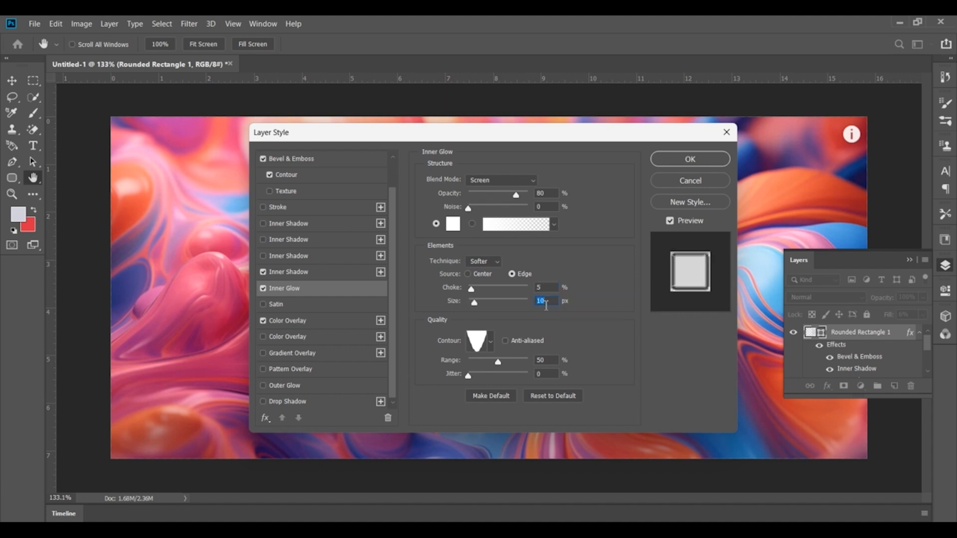
- Change the inner glow's contour to the Gaussian preset and turn on anti-aliasing for it
click(478, 343)
click(492, 116)
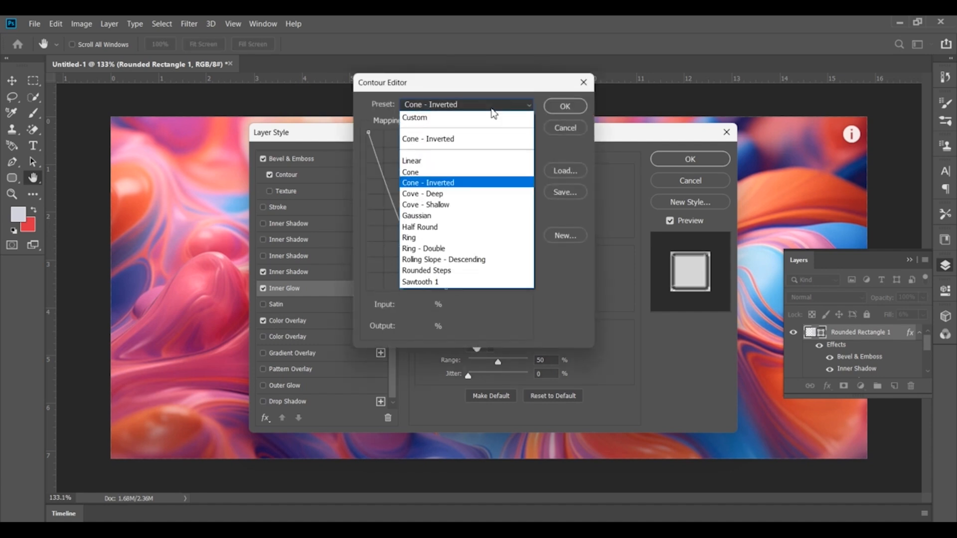
click(441, 216)
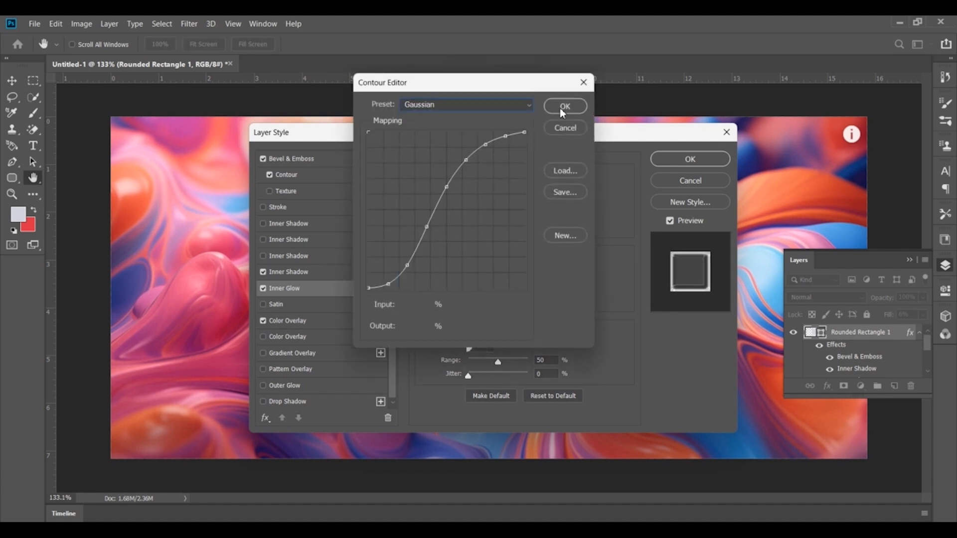
click(561, 105)
drag(559, 140, 468, 130)
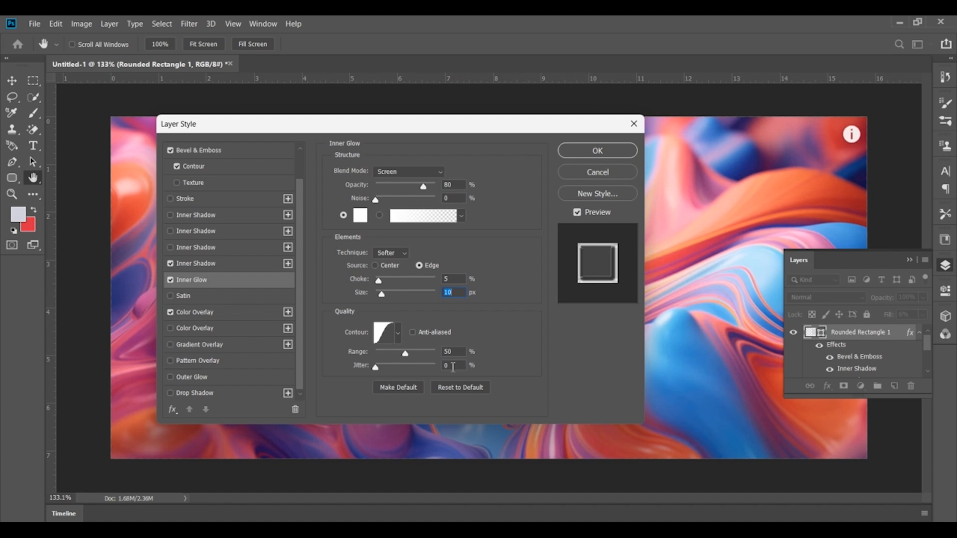
click(413, 332)
drag(504, 135, 533, 127)
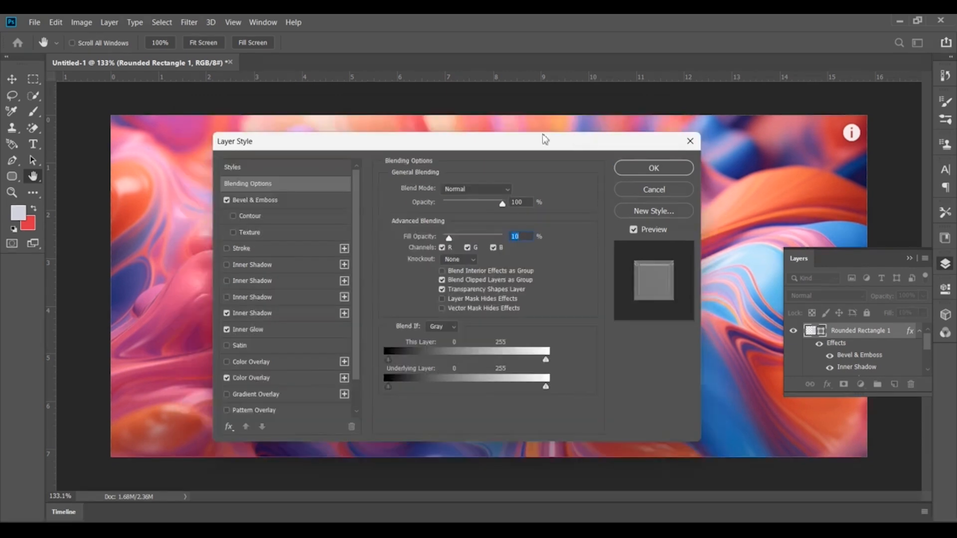
- Apply the layer style to the rounded rectangle with the general blend mode left at Normal
mouse_move(543, 140)
mouse_down()
mouse_move(555, 141)
mouse_move(285, 167)
mouse_move(532, 136)
mouse_up()
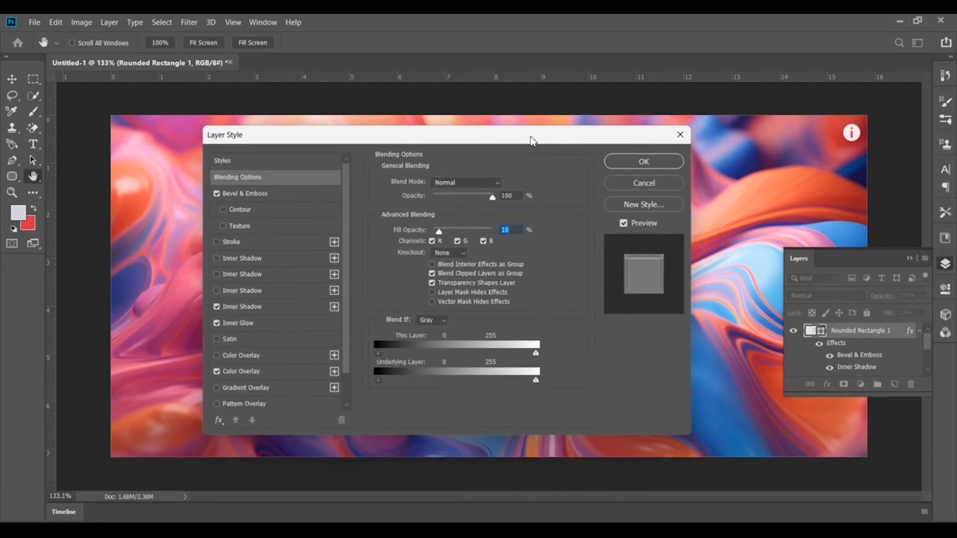
click(480, 183)
click(480, 183)
click(480, 183)
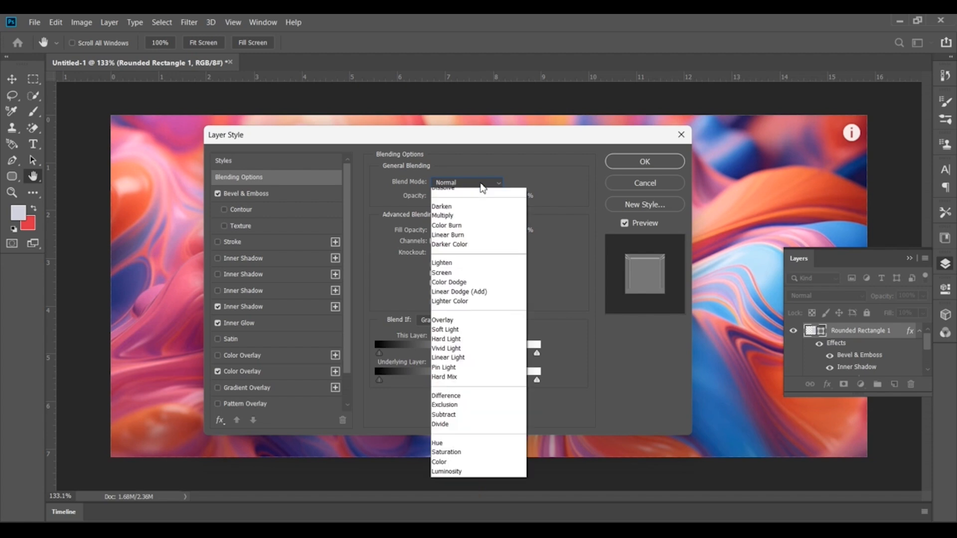
click(464, 231)
drag(493, 137, 549, 147)
click(517, 178)
click(501, 189)
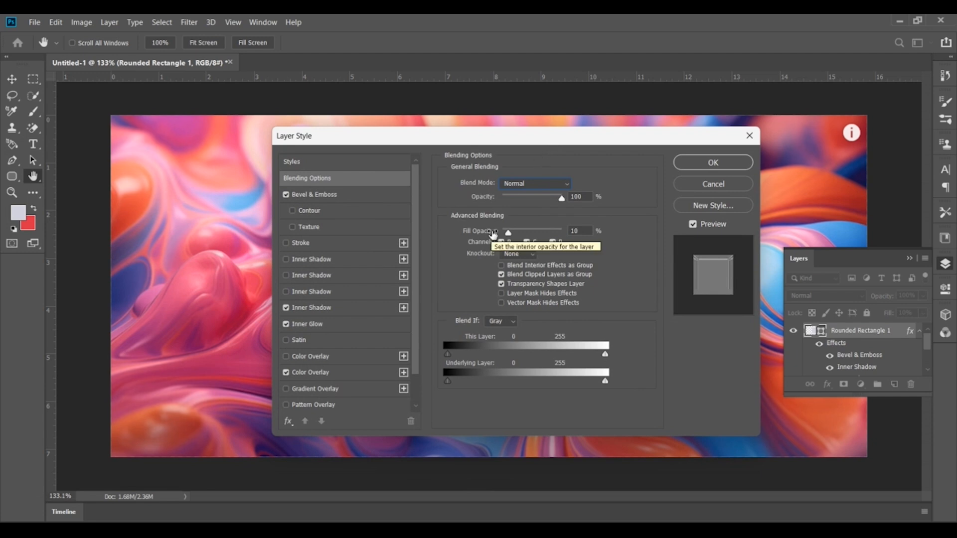
click(713, 164)
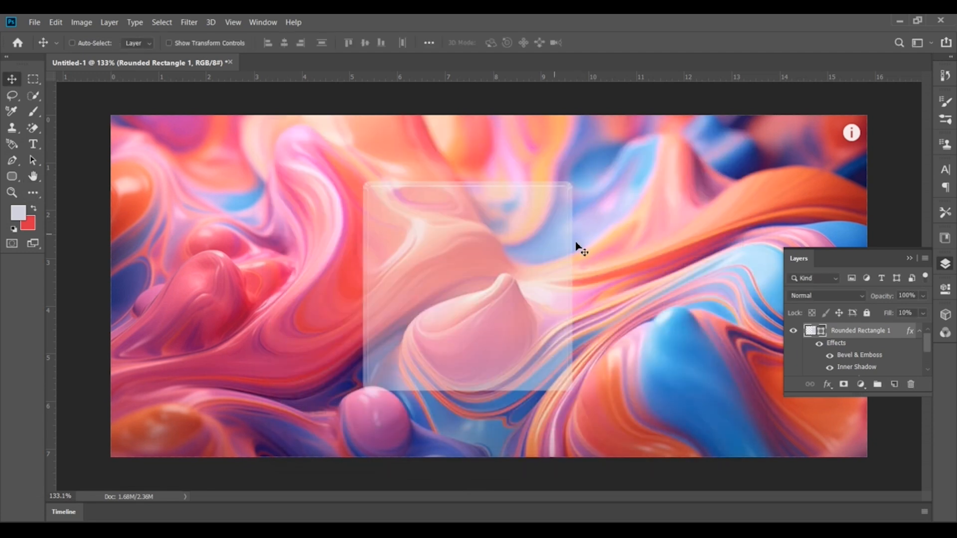
- Unlock the background screenshot layer beneath the rounded rectangle
scroll(858, 349, down, 2)
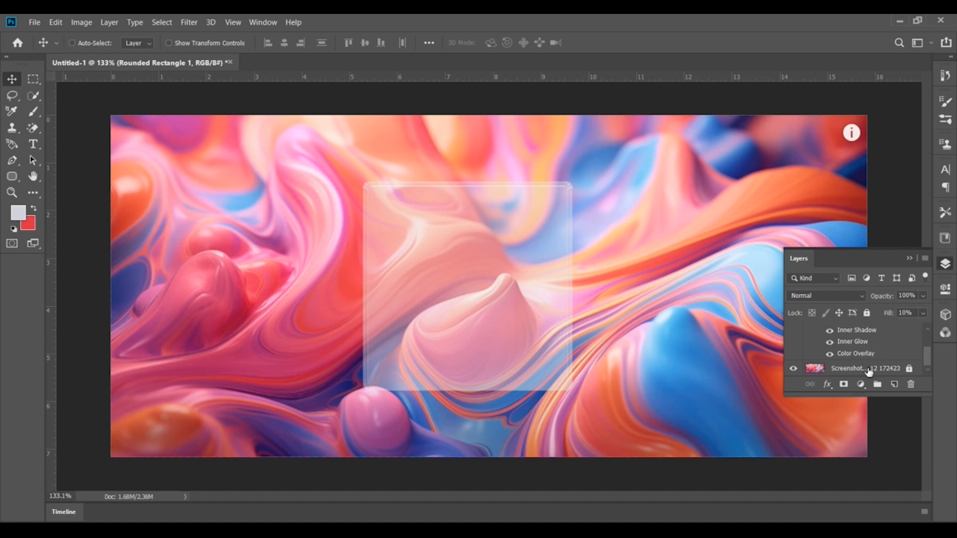
click(869, 370)
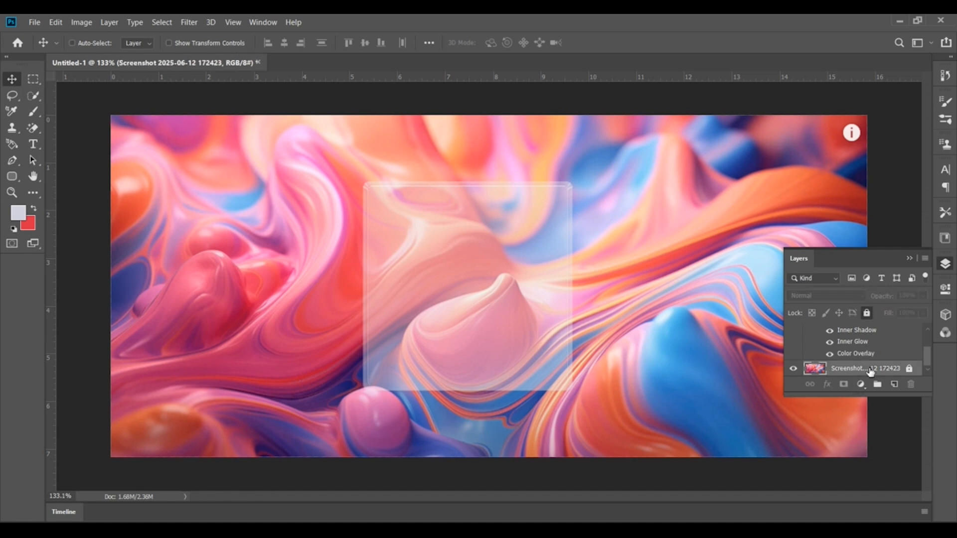
click(909, 369)
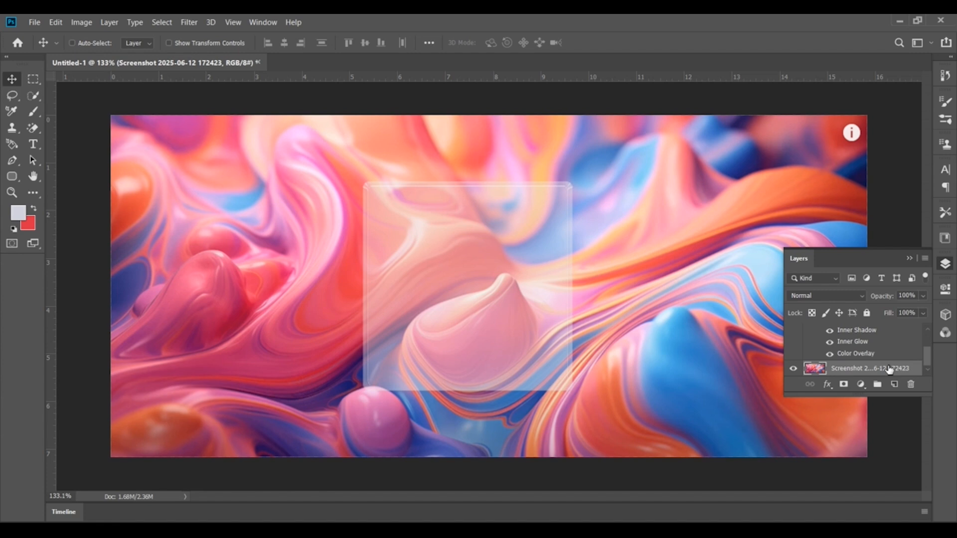
- Duplicate the background screenshot layer within the same document under the name 2
right_click(888, 369)
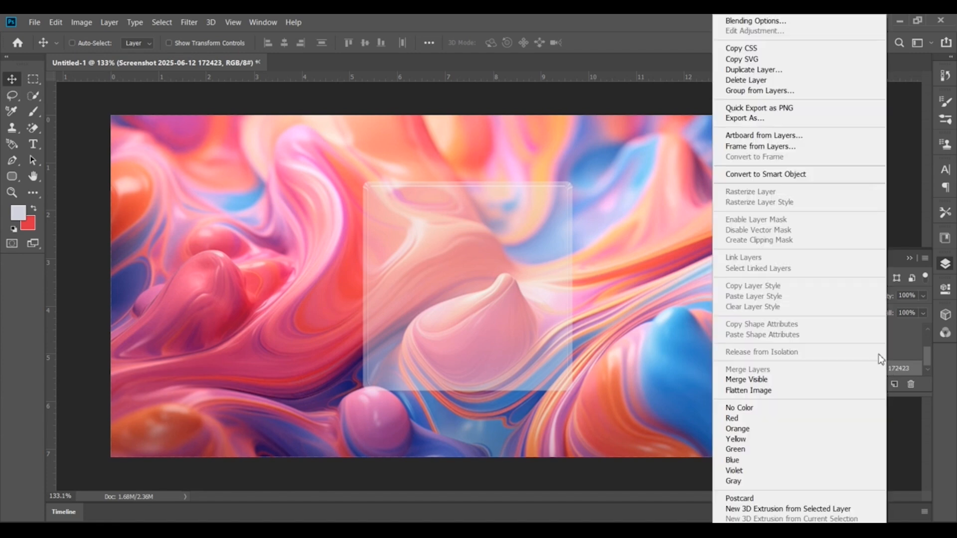
click(772, 69)
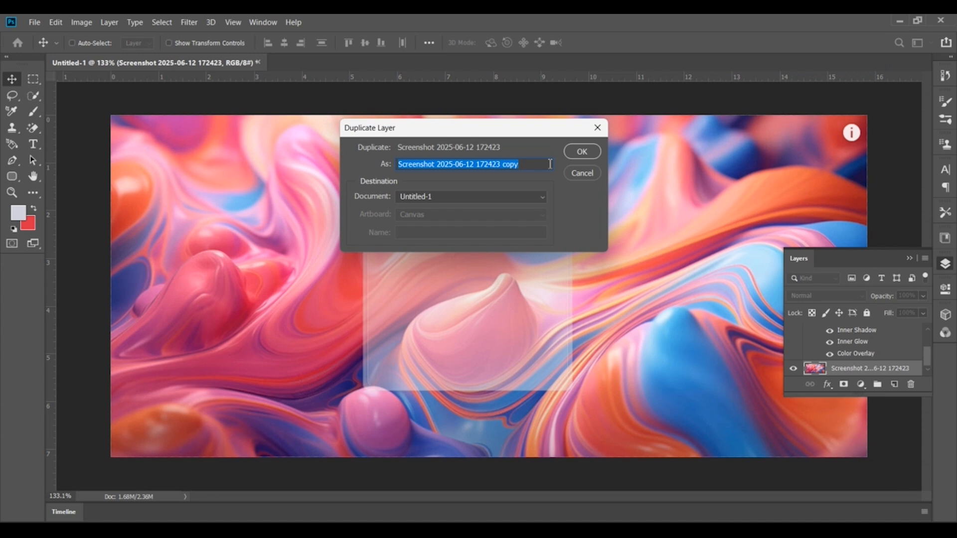
text(2)
click(597, 152)
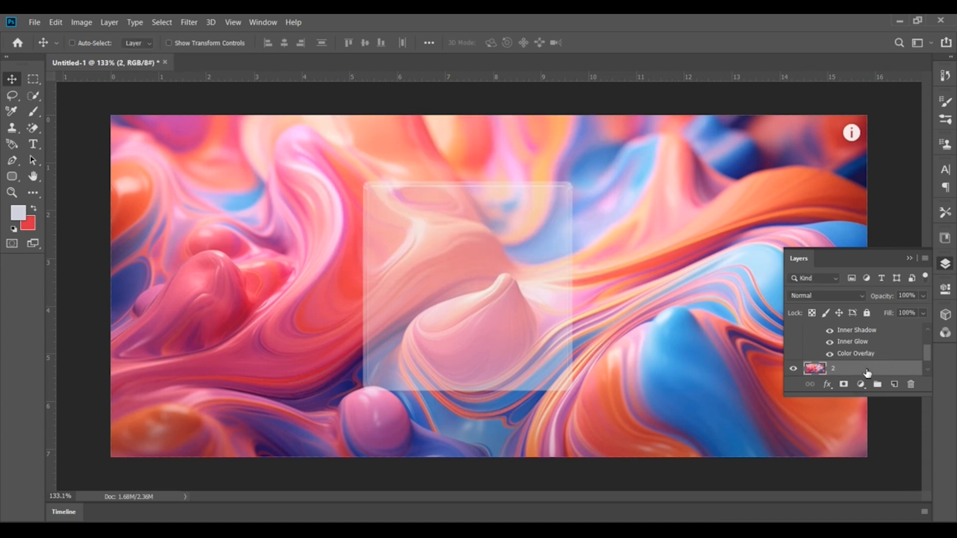
- Move the duplicated layer 2 above the rounded rectangle in the layer order
scroll(878, 376, down, 1)
scroll(874, 364, down, 2)
scroll(870, 356, up, 2)
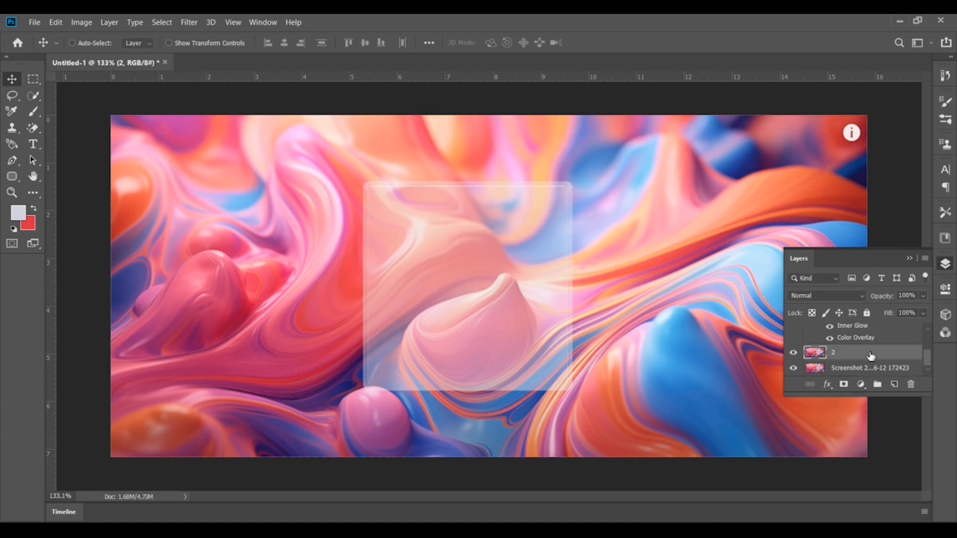
drag(871, 356, 848, 332)
- Lock the original background screenshot layer again
scroll(872, 371, down, 3)
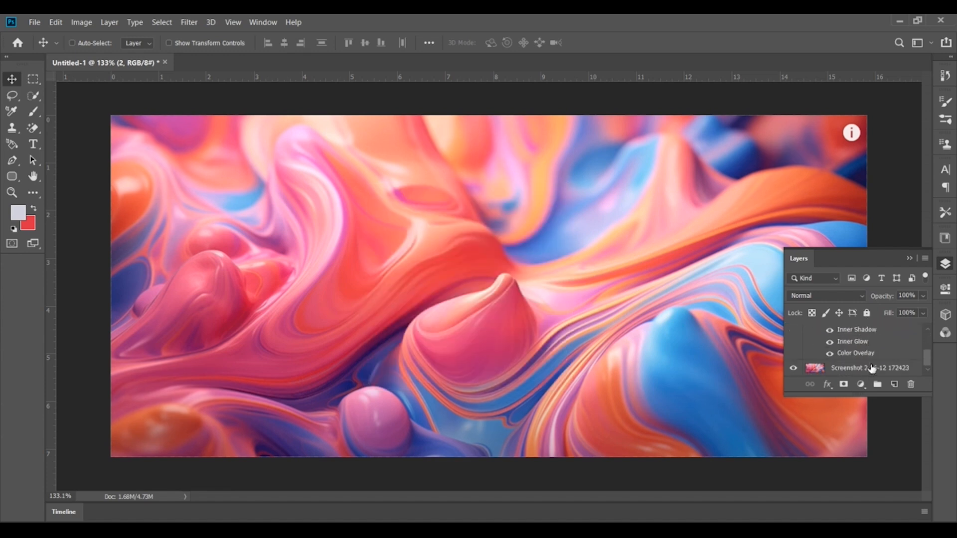
click(871, 368)
scroll(873, 352, up, 3)
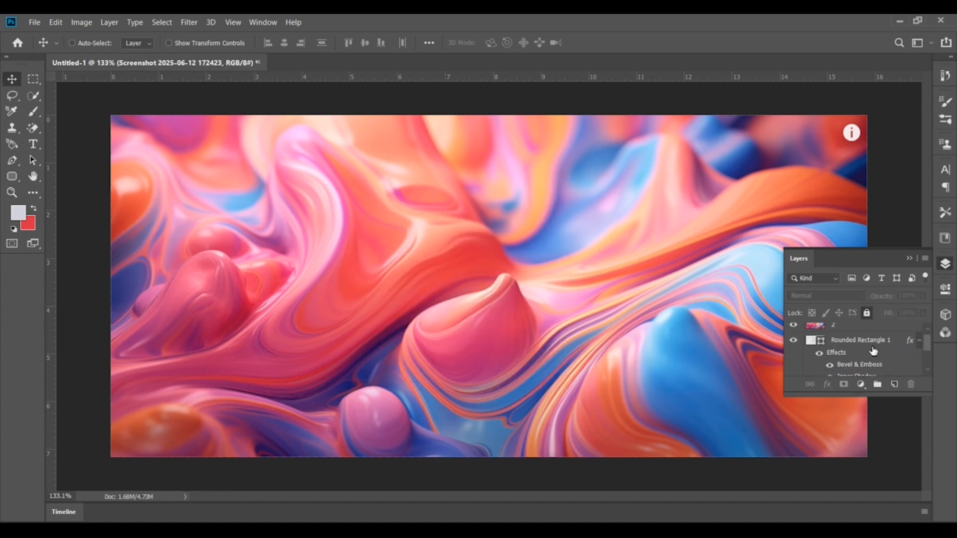
- Apply a Gaussian Blur with a 5.0-pixel radius to layer 2
scroll(873, 351, up, 1)
click(857, 336)
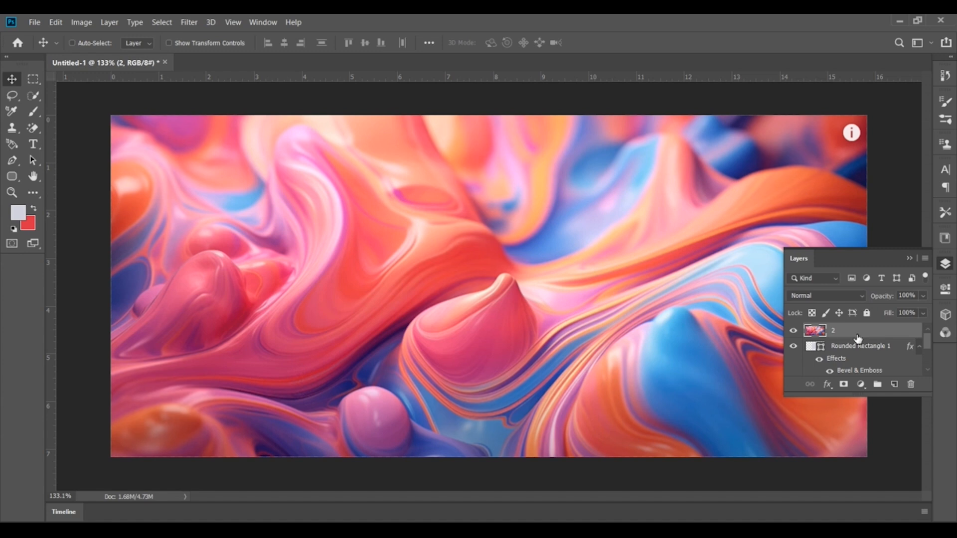
click(189, 22)
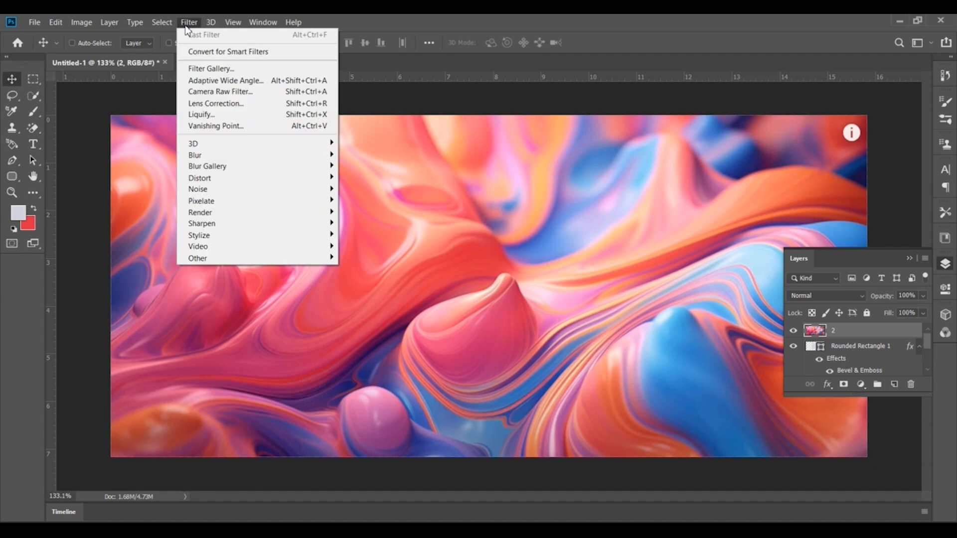
mouse_move(227, 157)
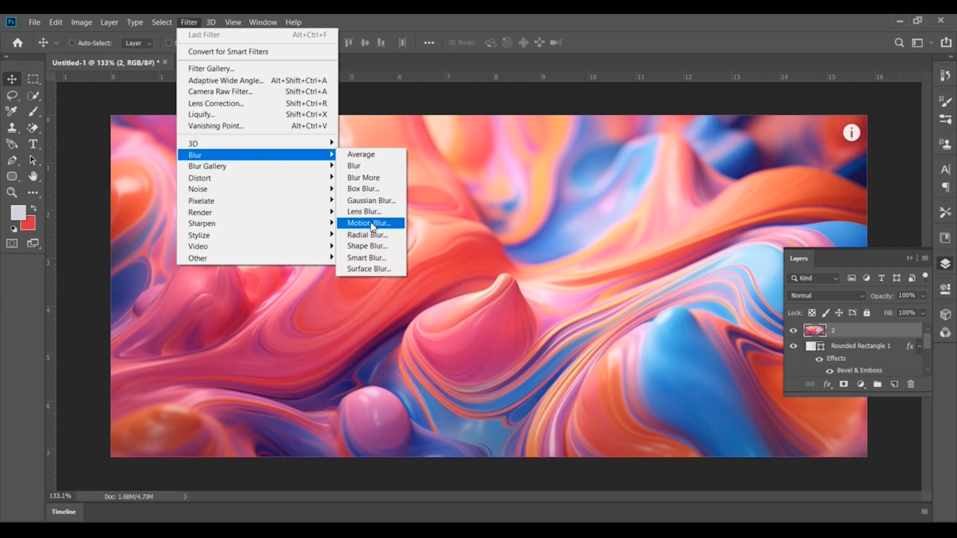
click(372, 200)
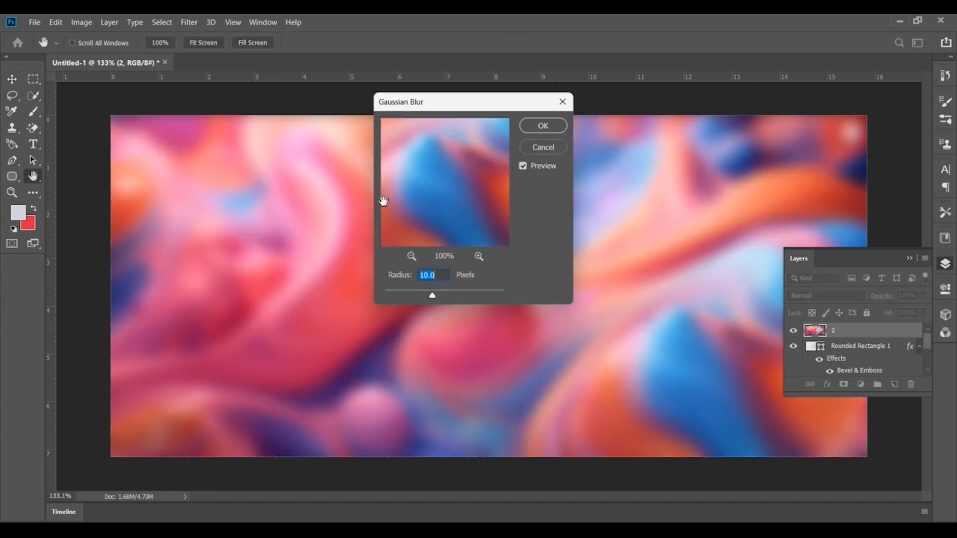
key(Up)
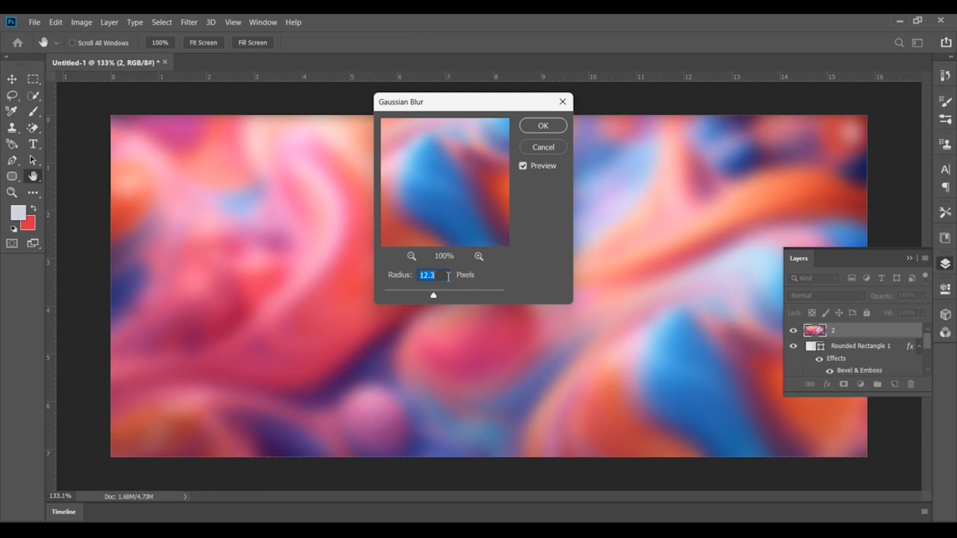
key(Up)
key(Up)
key(Up)
key(Up)
key(Up)
key(Up)
key(Up)
key(Up)
key(Up)
key(Up)
key(Up)
key(Up)
key(Up)
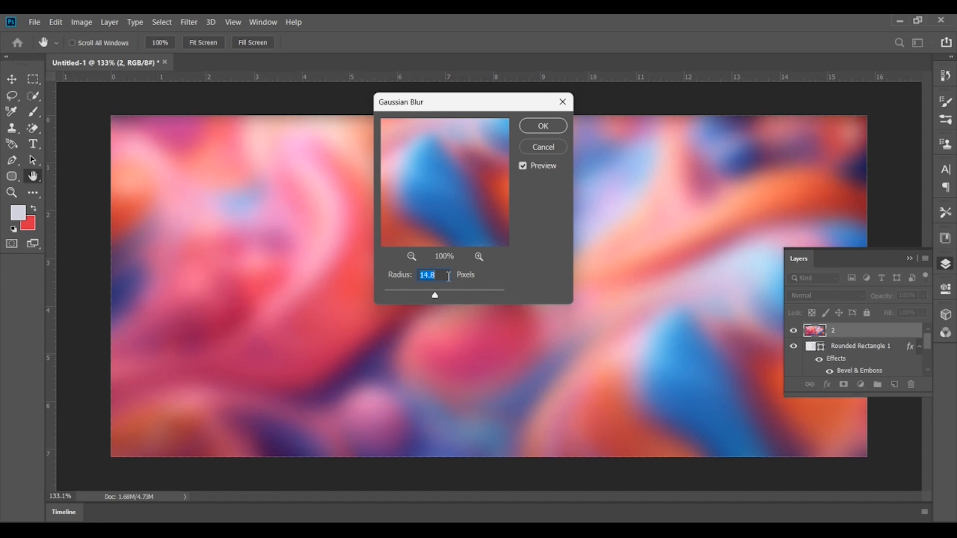
key(Down)
key(Down)
key(Down)
key(Down)
key(Down)
key(Down)
key(Down)
key(Down)
key(Down)
text(11.1)
key(Down)
key(Down)
key(Down)
key(Down)
key(Down)
key(Down)
key(Down)
key(Down)
key(Down)
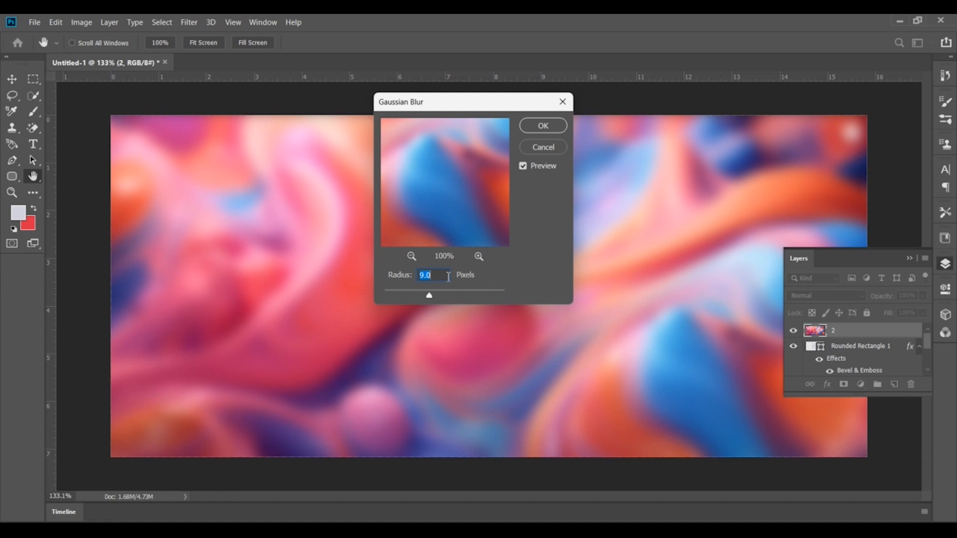
key(Down)
key(Down)
key(Down)
key(Down)
key(Down)
key(Down)
key(Down)
key(Down)
key(Down)
key(Down)
key(Down)
key(Down)
key(Down)
key(Down)
key(Down)
key(Down)
key(Down)
key(Down)
key(Down)
key(Down)
key(Down)
key(Down)
key(Down)
key(Down)
key(Down)
key(Down)
key(Down)
key(Down)
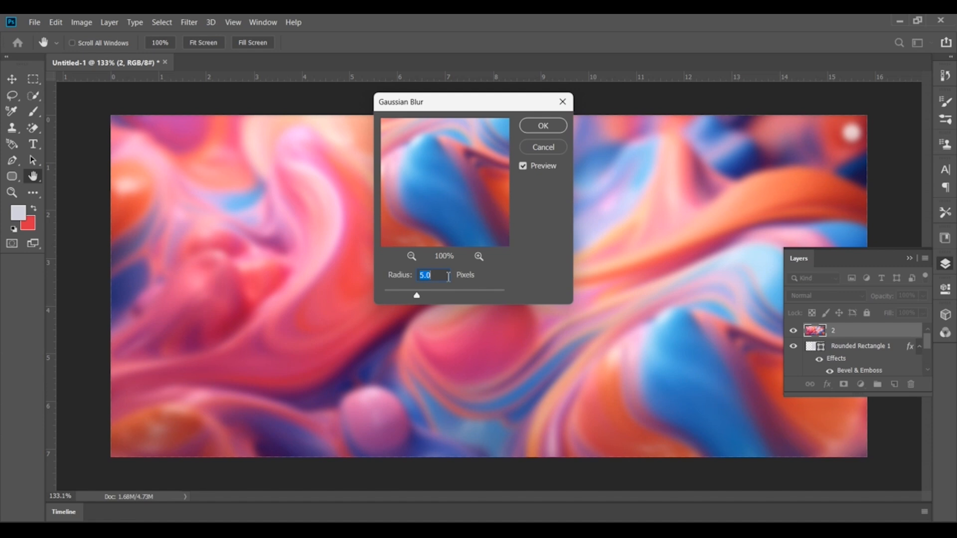
click(545, 126)
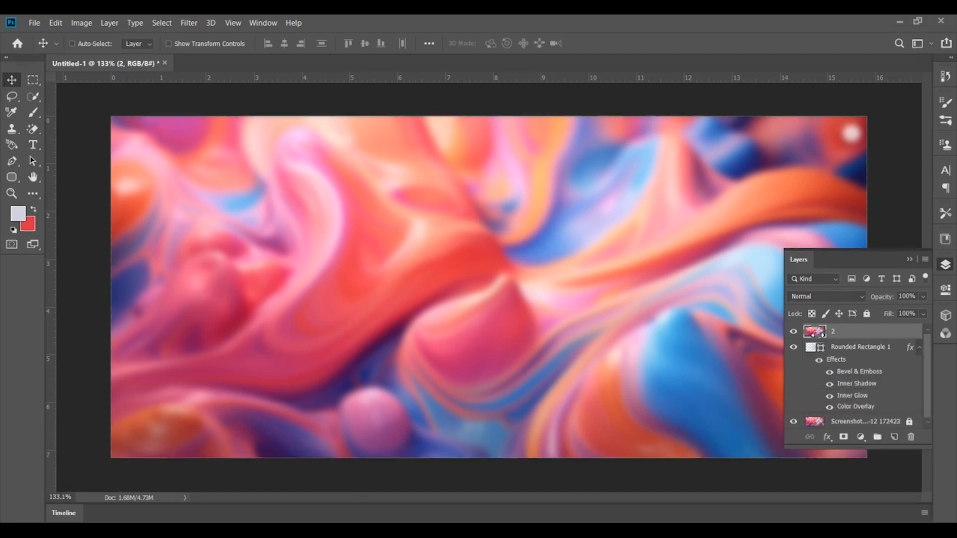
- Clip layer 2 to the rounded rectangle and set the rectangle layer's fill to 100%
alt+click(814, 339)
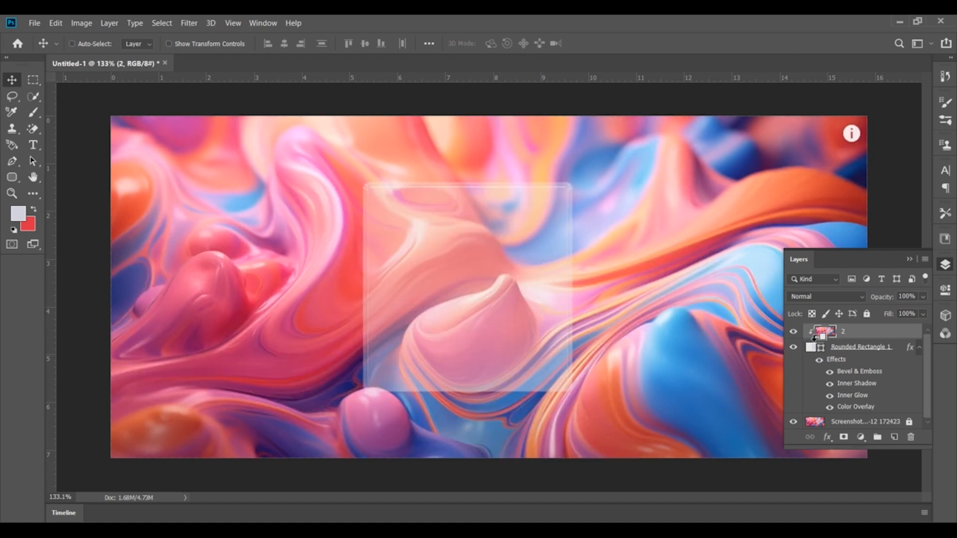
click(864, 352)
click(923, 315)
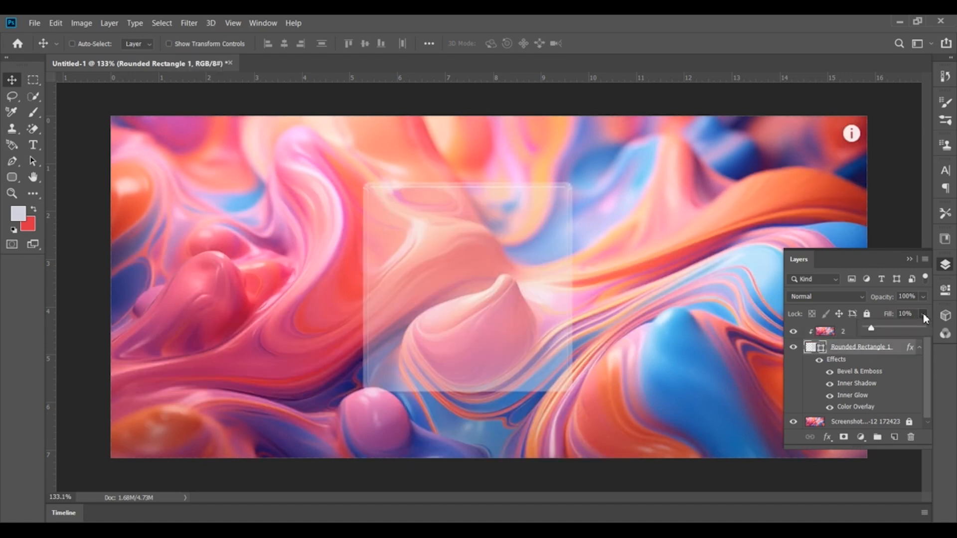
drag(872, 328, 923, 328)
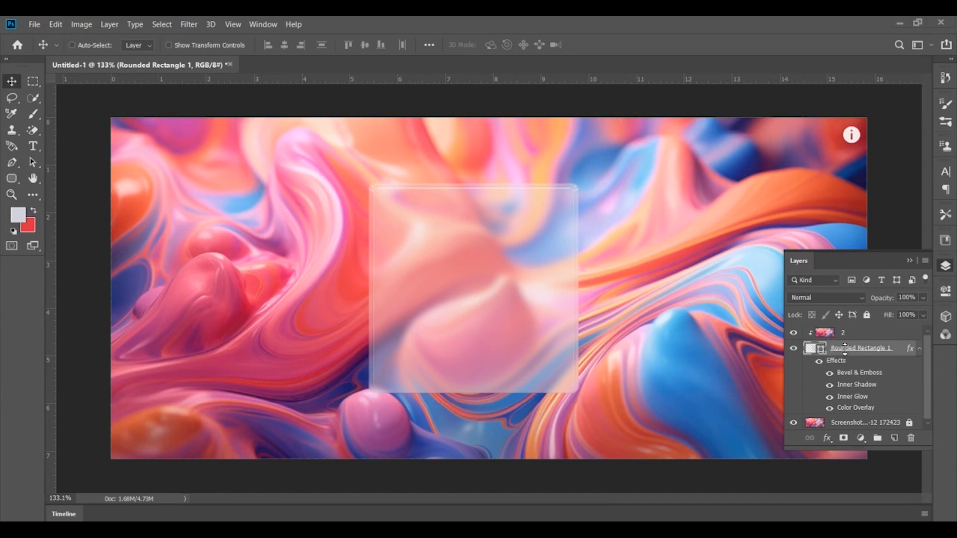
- Load the rounded rectangle's outline as a selection and contract it by 10 pixels
ctrl+click(815, 353)
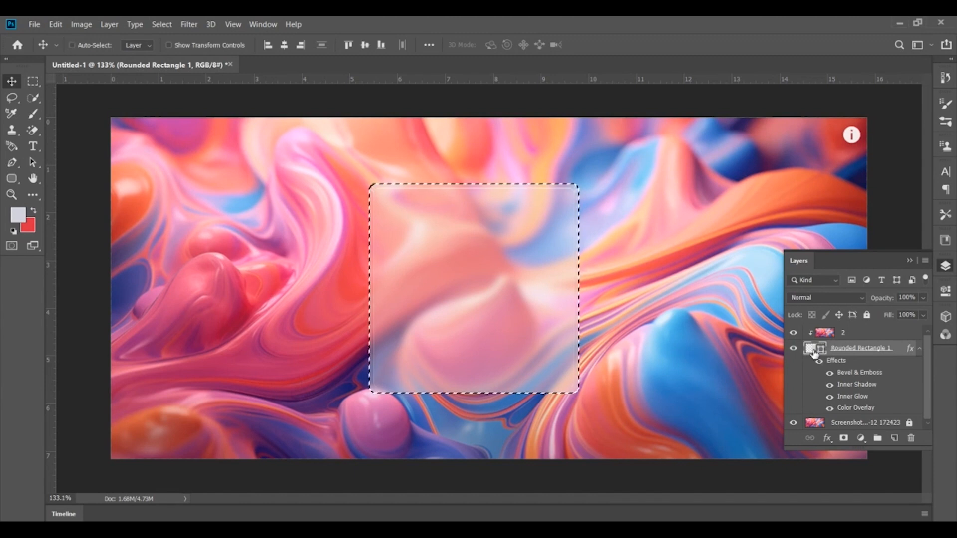
click(161, 25)
mouse_move(166, 192)
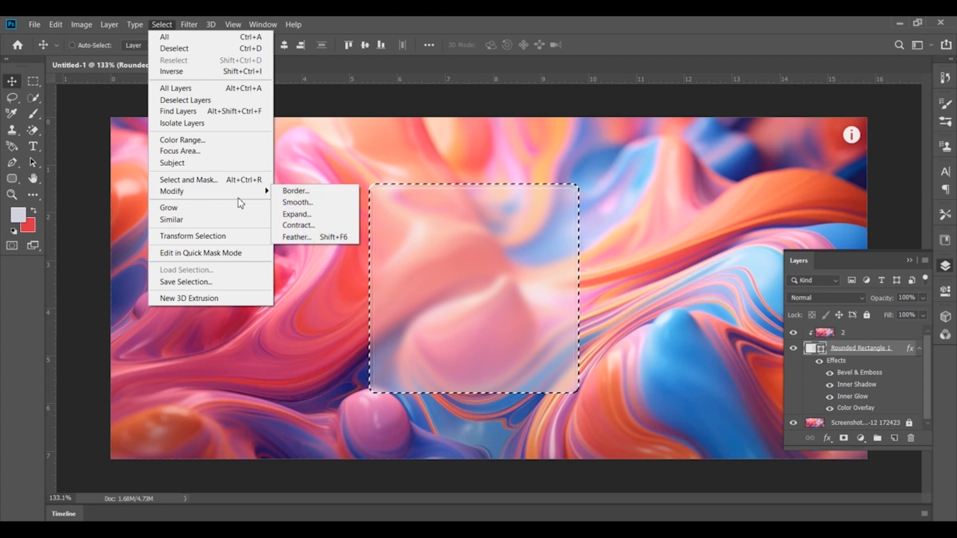
click(305, 222)
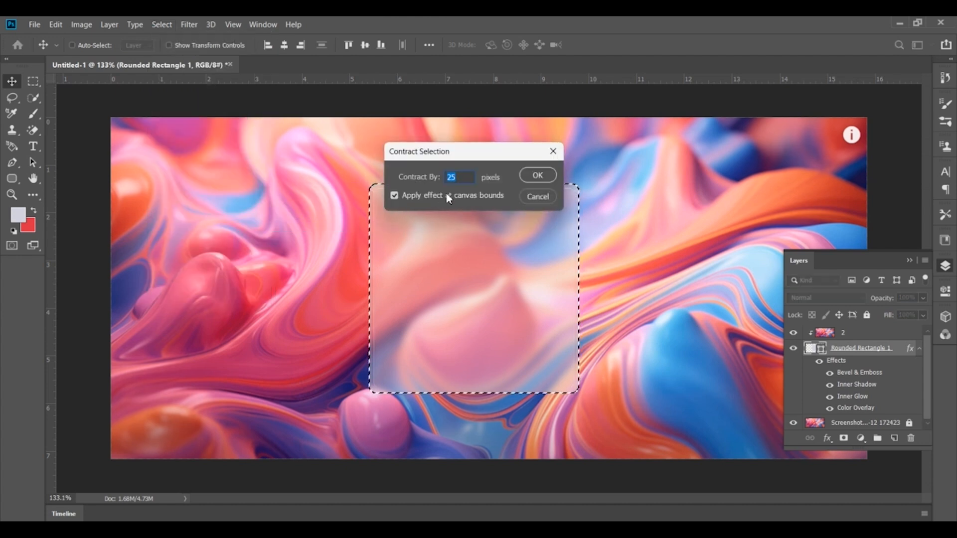
text(10)
click(533, 177)
- Invert the contracted selection so it covers everything outside the inner rectangle, with the Rounded Rectangle 1 layer active
key(ctrl+d)
key(i)
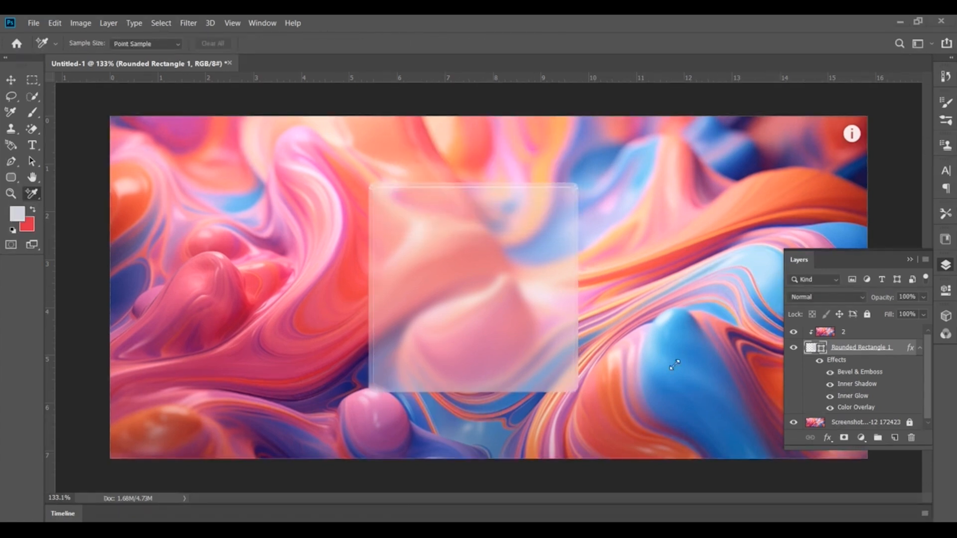
key(ctrl+shift+i)
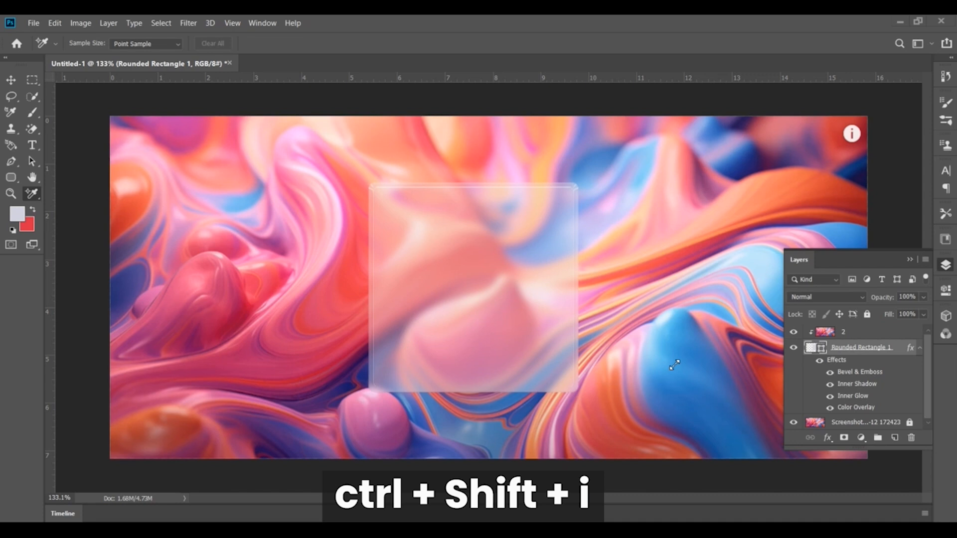
ctrl+click(872, 349)
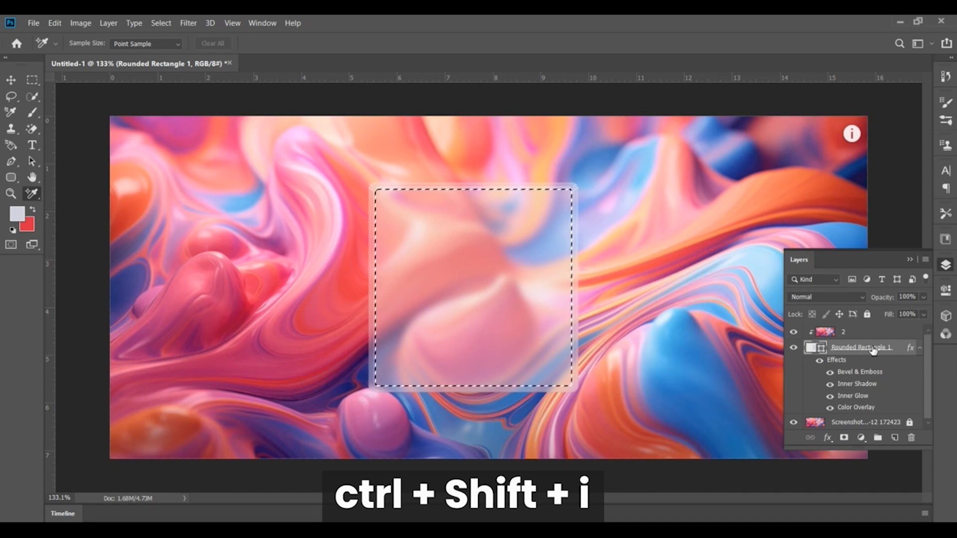
key(ctrl+shift+i)
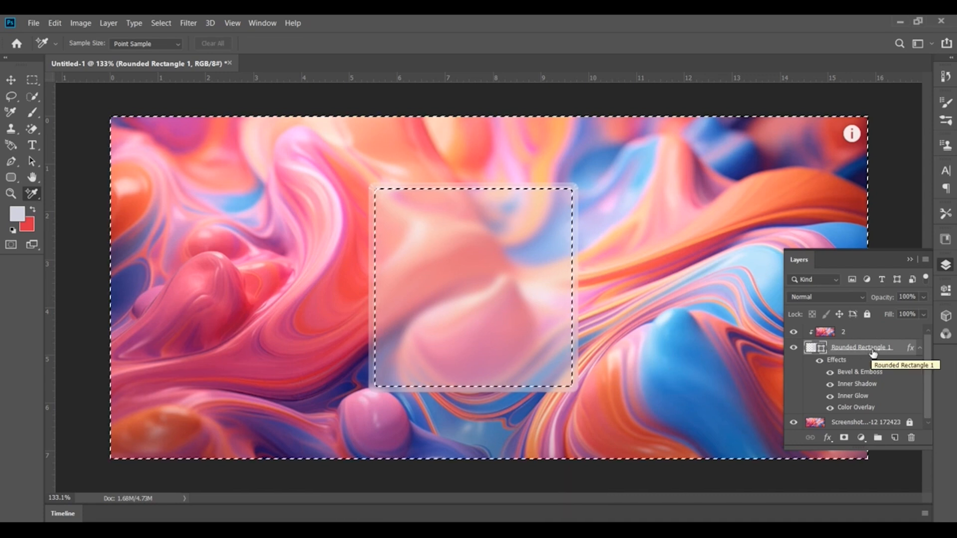
- Feather the inverted selection by 10 pixels with the effect applied at the canvas bounds
click(161, 23)
mouse_move(179, 190)
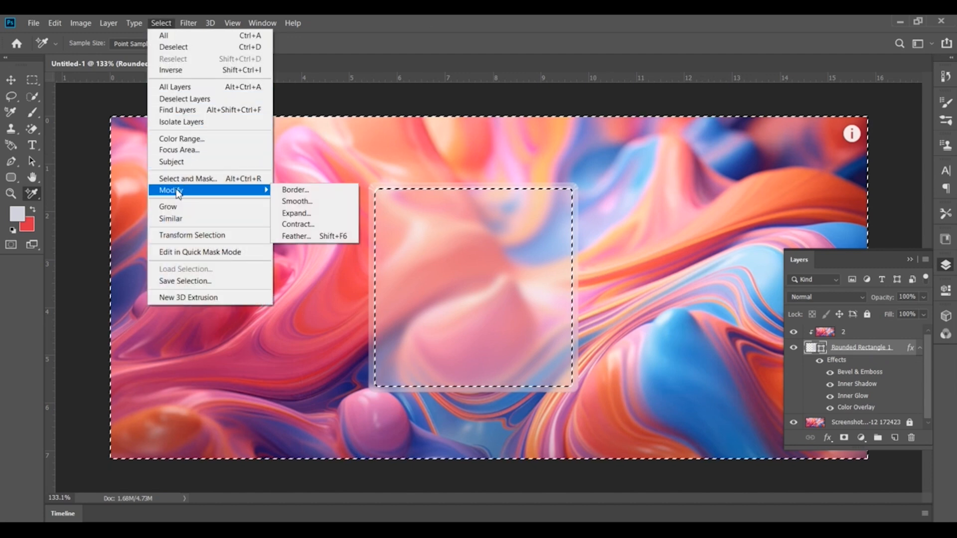
click(295, 236)
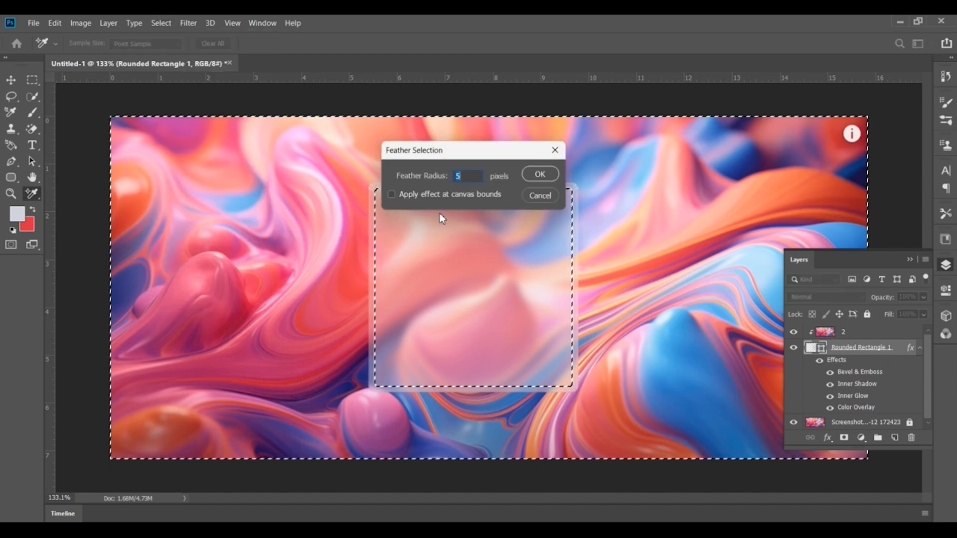
text(10)
click(399, 196)
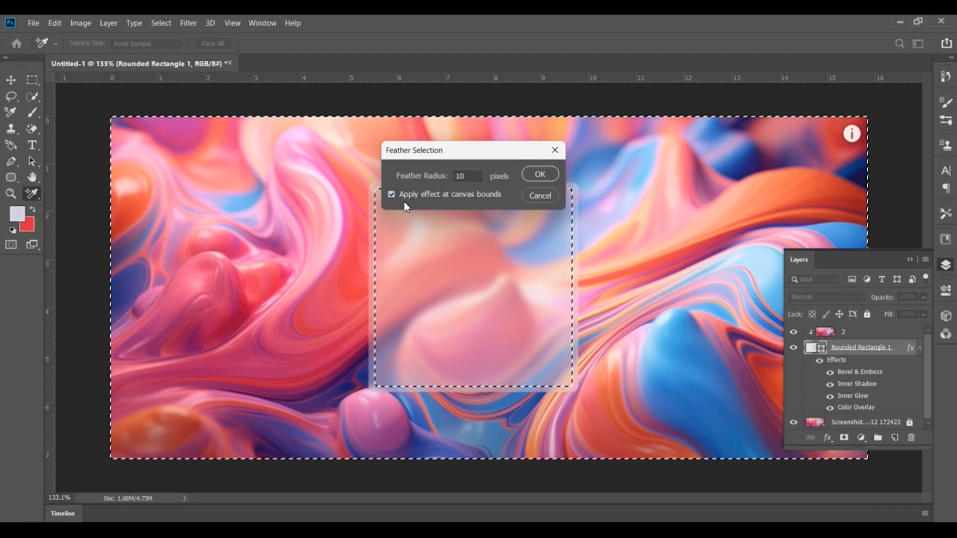
click(538, 174)
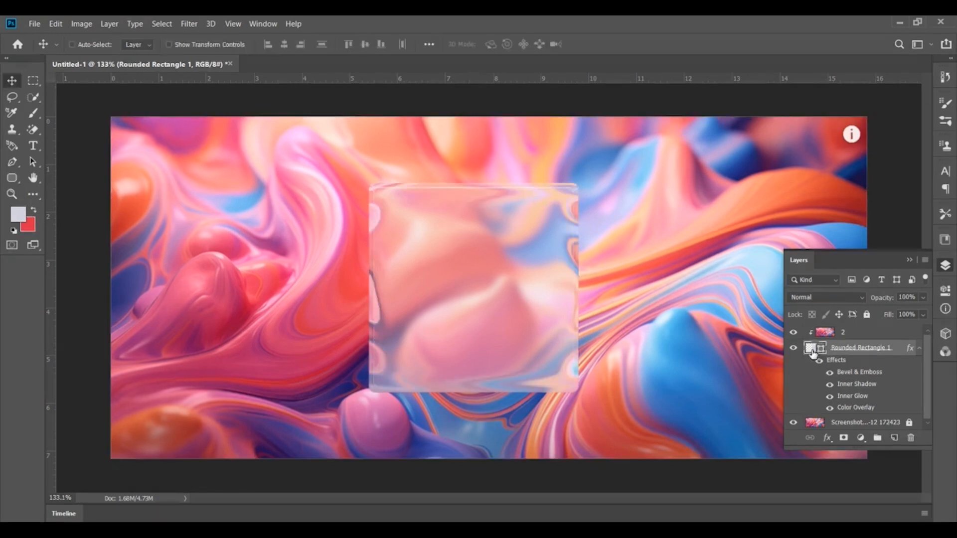
- Load the rounded rectangle's outline as a selection and add a gradient fill layer above layer 2
ctrl+click(811, 349)
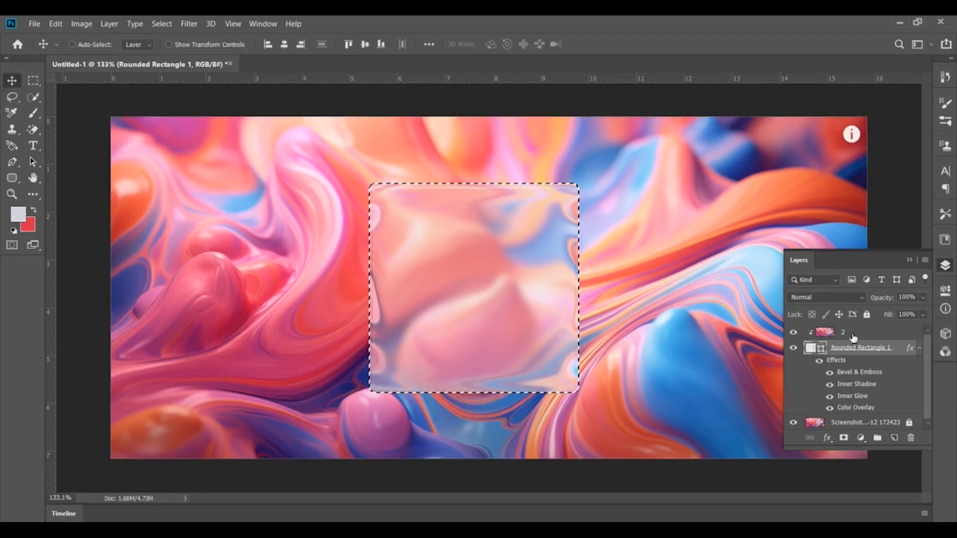
click(834, 333)
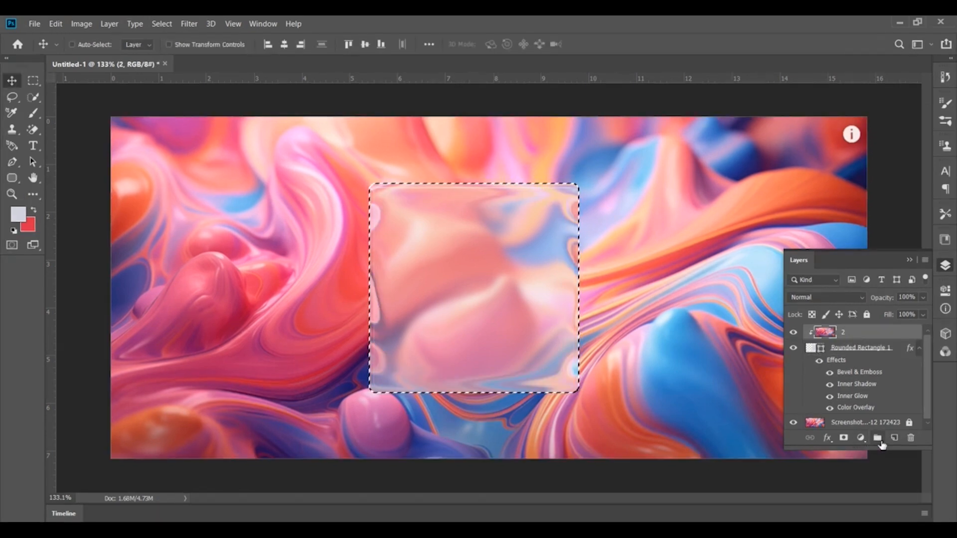
click(861, 438)
click(879, 229)
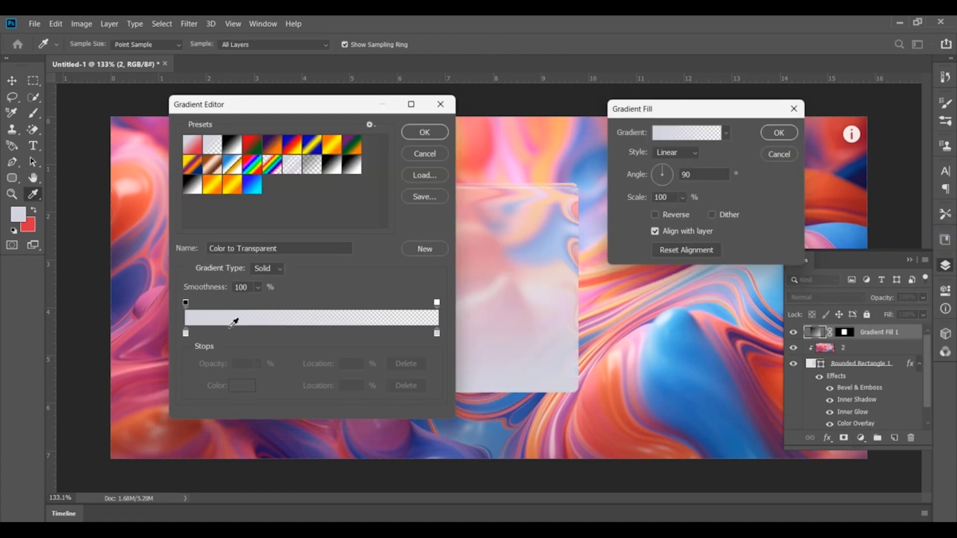
- Add two colour stops to the gradient, the first at 31%, and set the starting stop's colour to e365fb
click(264, 333)
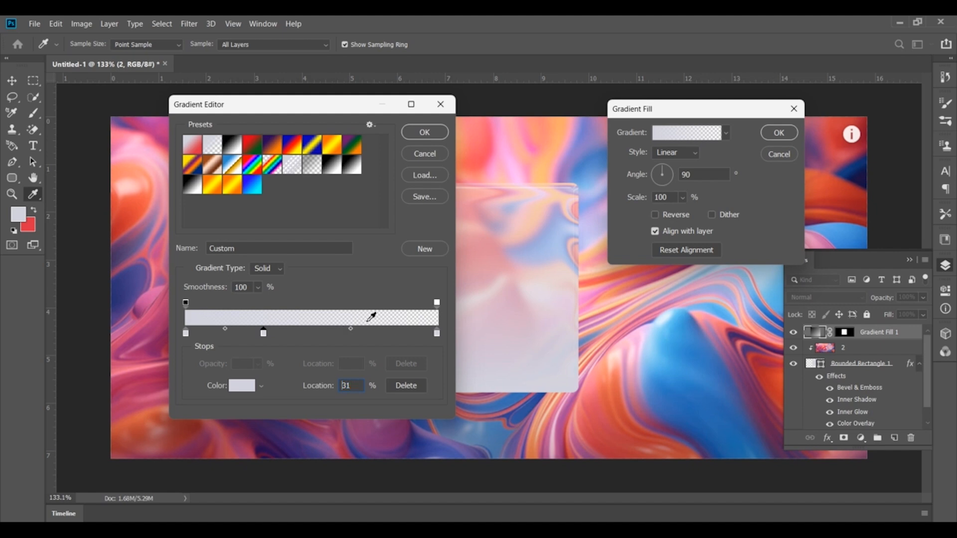
click(361, 333)
click(187, 334)
click(242, 385)
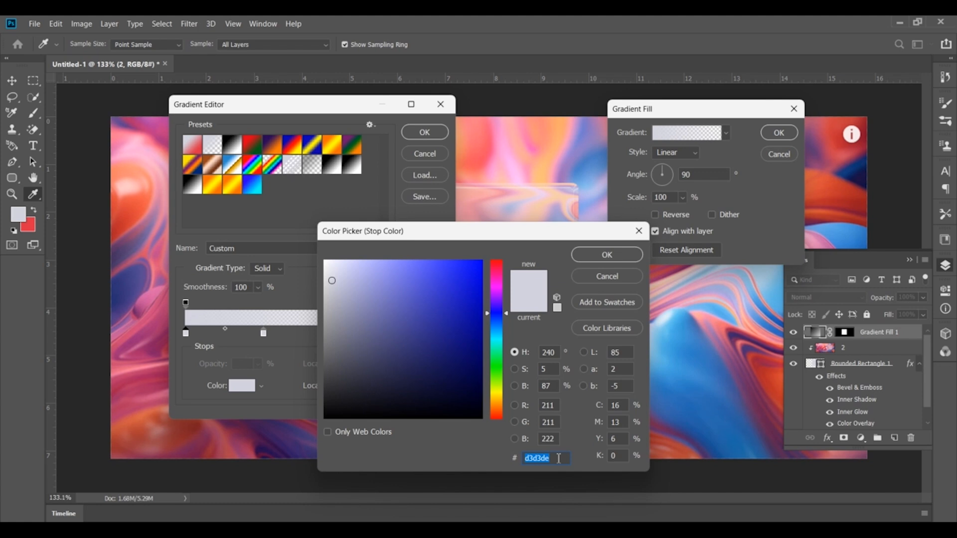
text(e3)
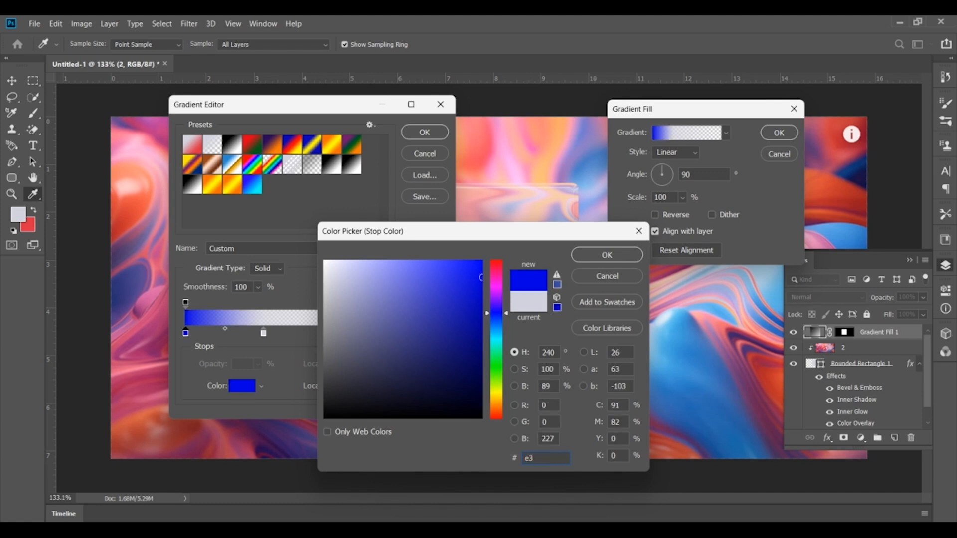
text(65)
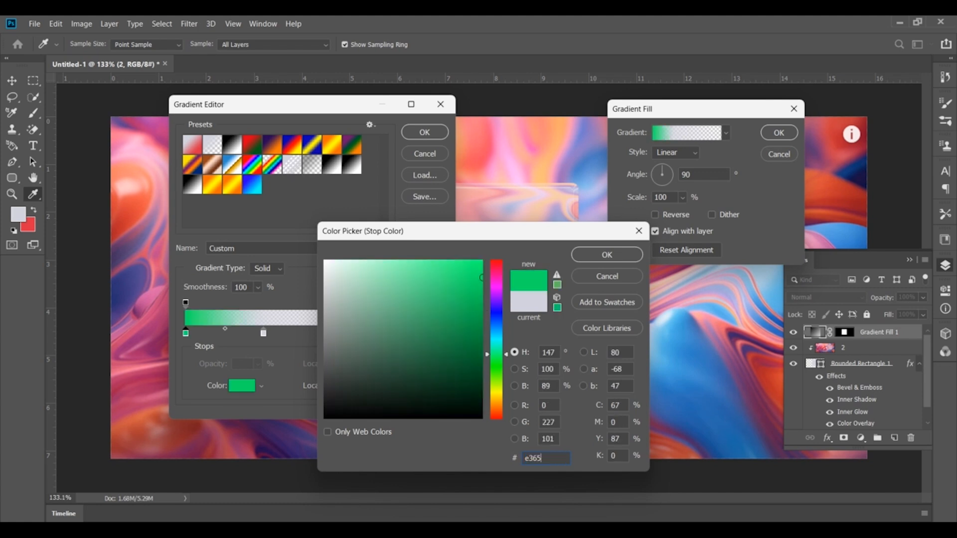
text(fb)
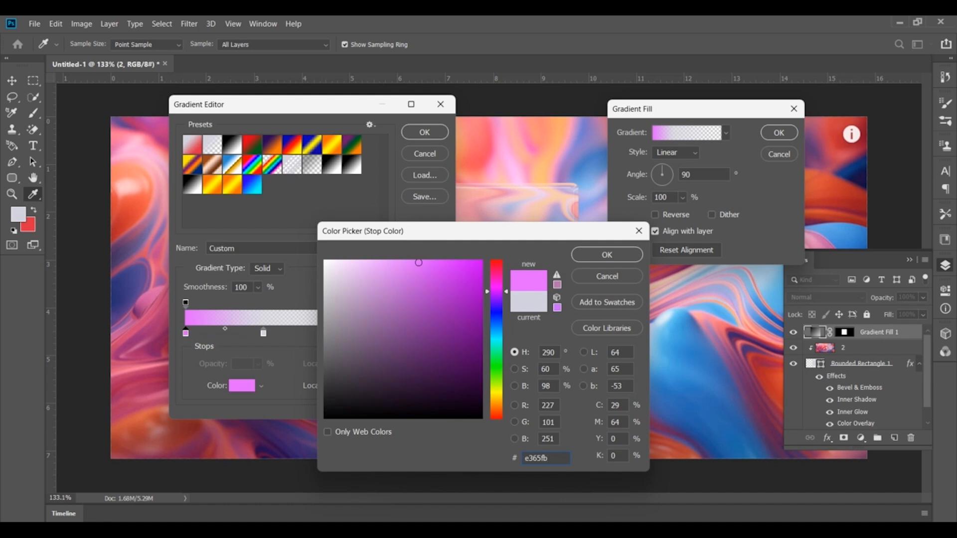
key(Return)
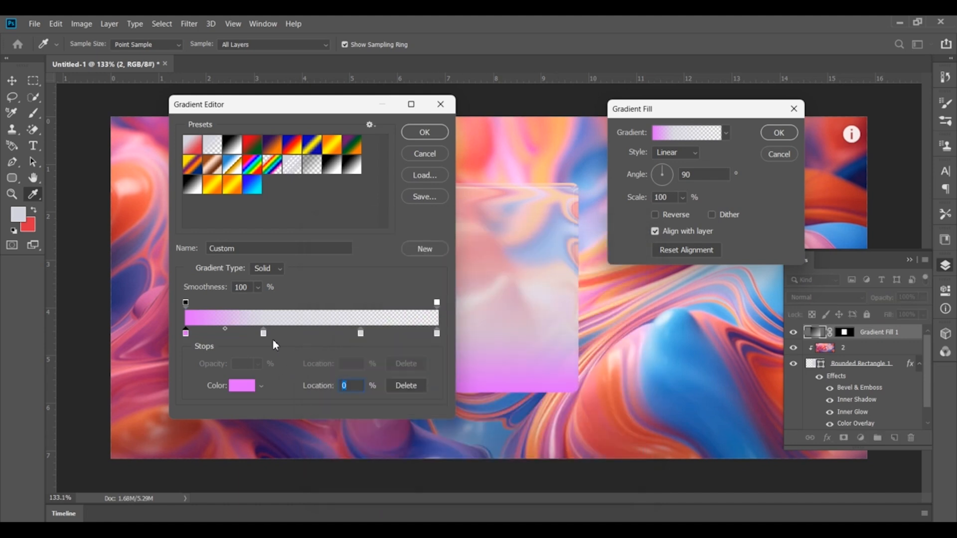
- Set the colour of the gradient stop at 31% to ff94b6
click(263, 333)
double_click(264, 334)
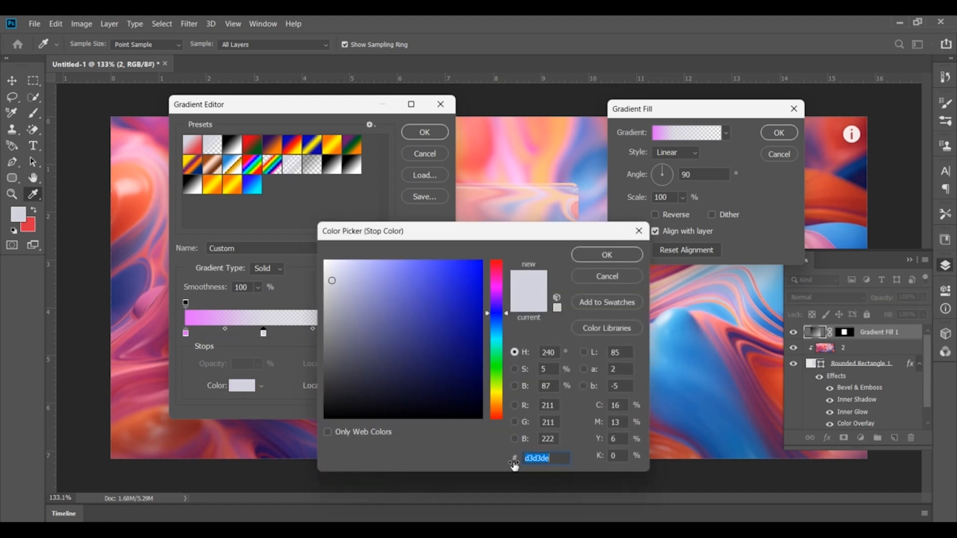
text(ff)
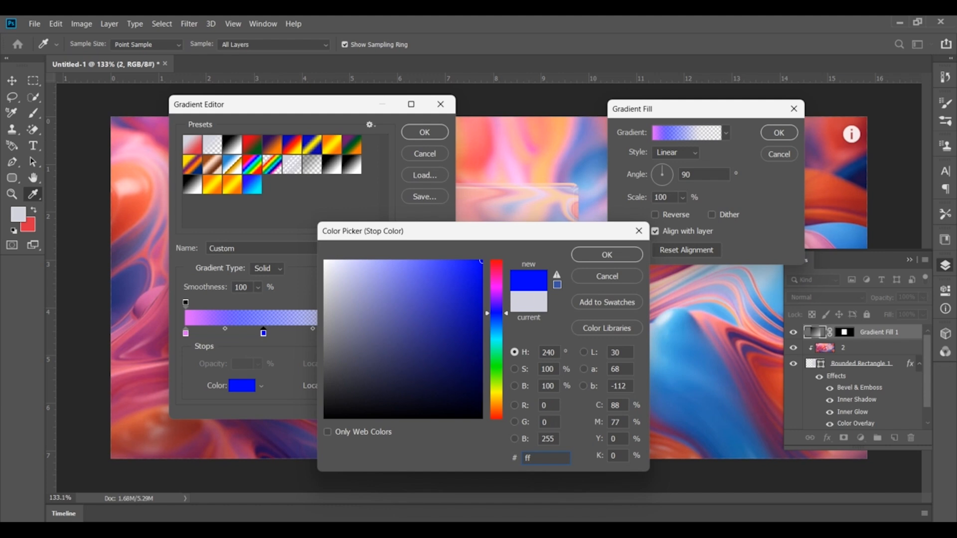
text(94)
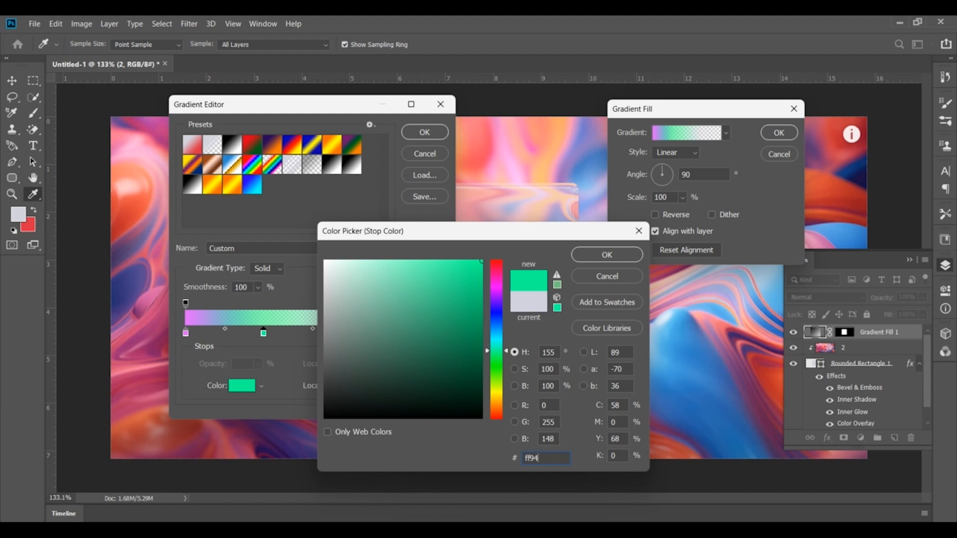
text(6b)
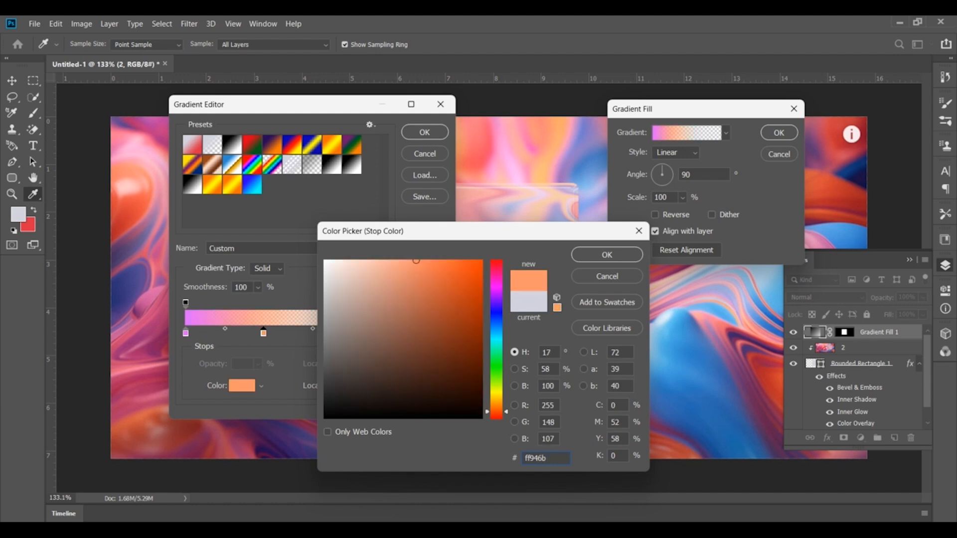
key(BackSpace)
key(BackSpace)
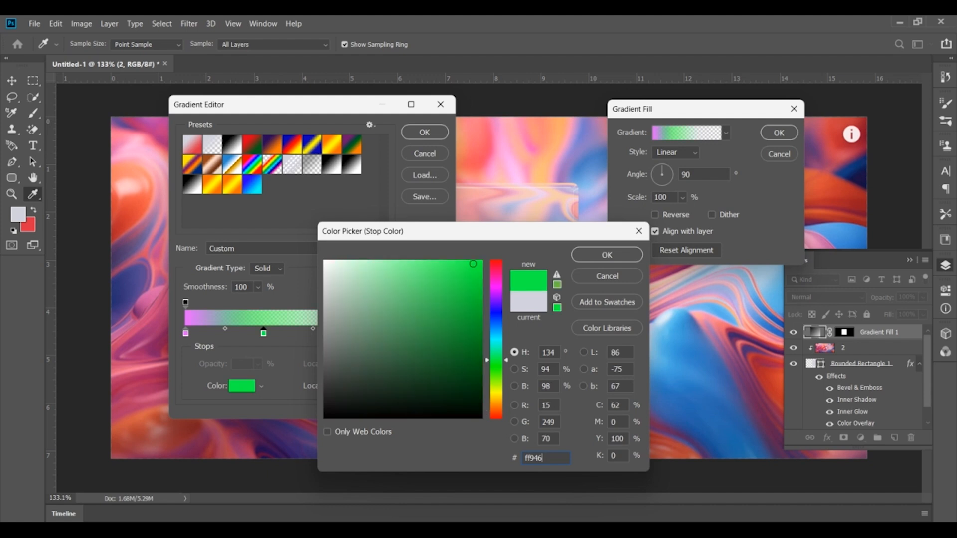
text(b6)
key(Return)
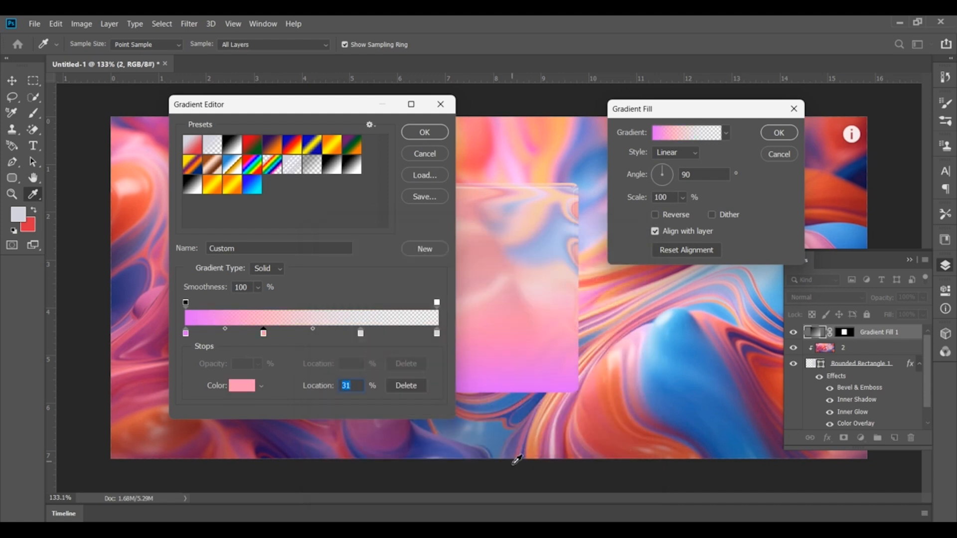
- Set the colour of the gradient stop at 70% to 9d8afe
double_click(361, 333)
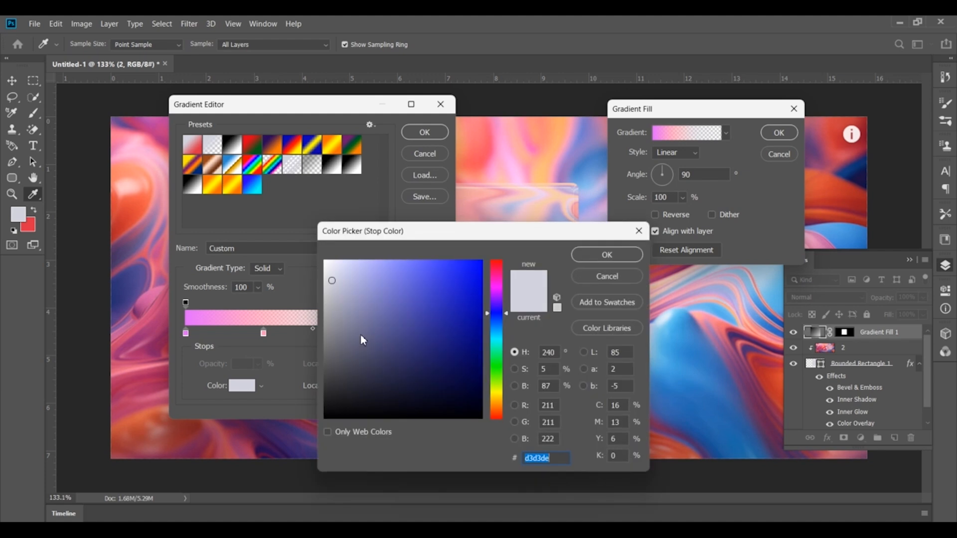
text(9d)
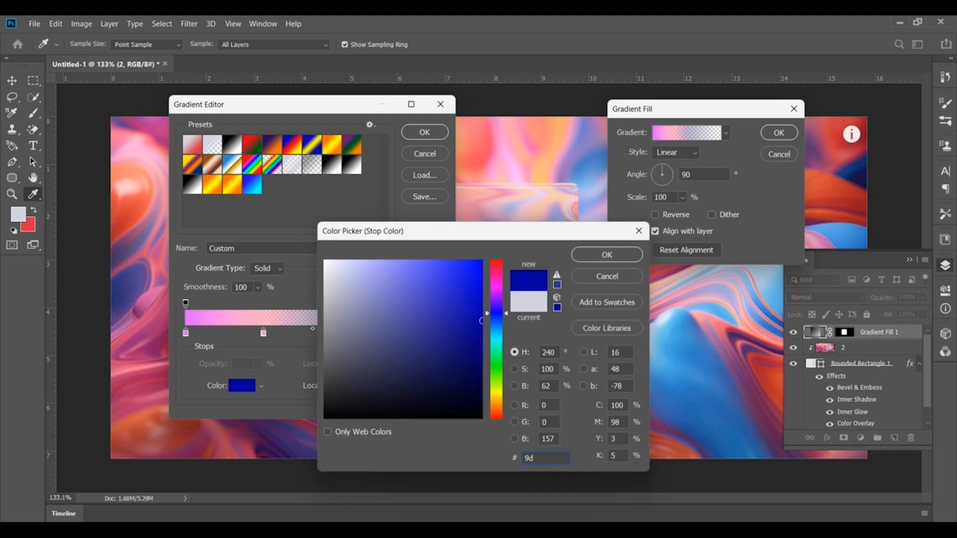
text(8)
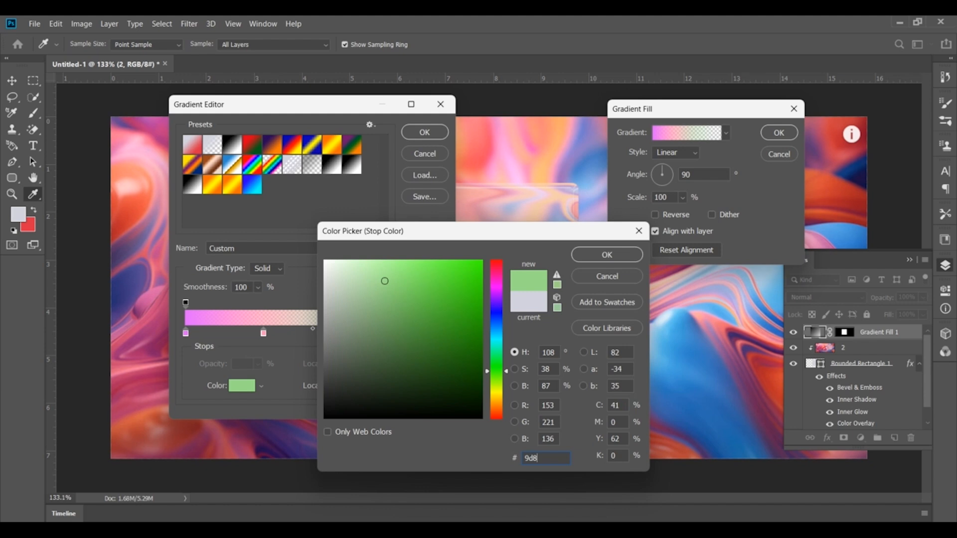
text(afe)
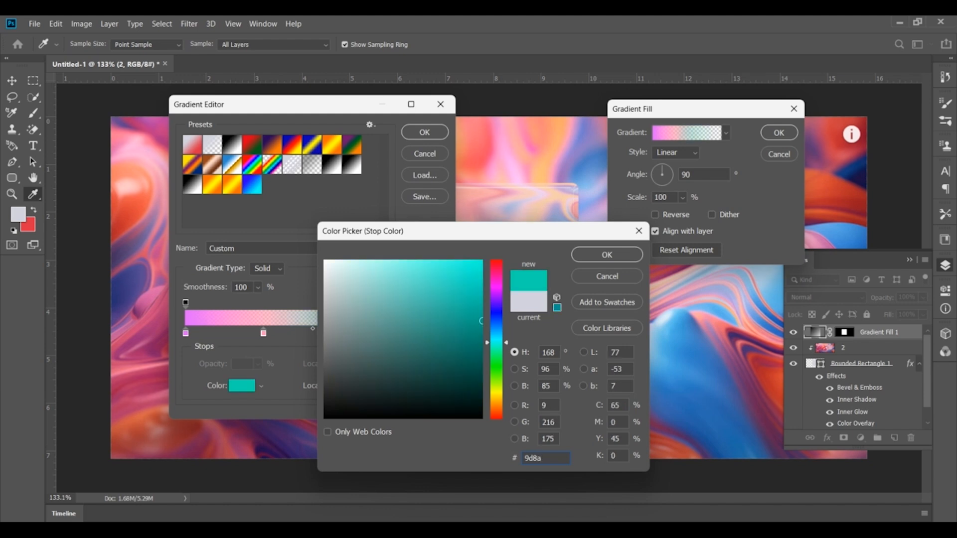
key(Return)
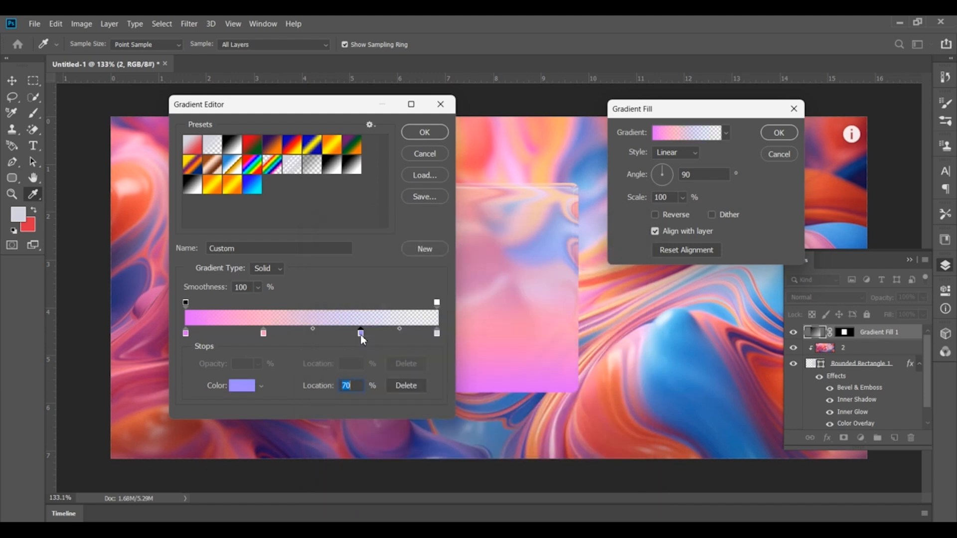
- Set the colour of the gradient's end stop at 100% to 60d3ff
double_click(437, 333)
text(6)
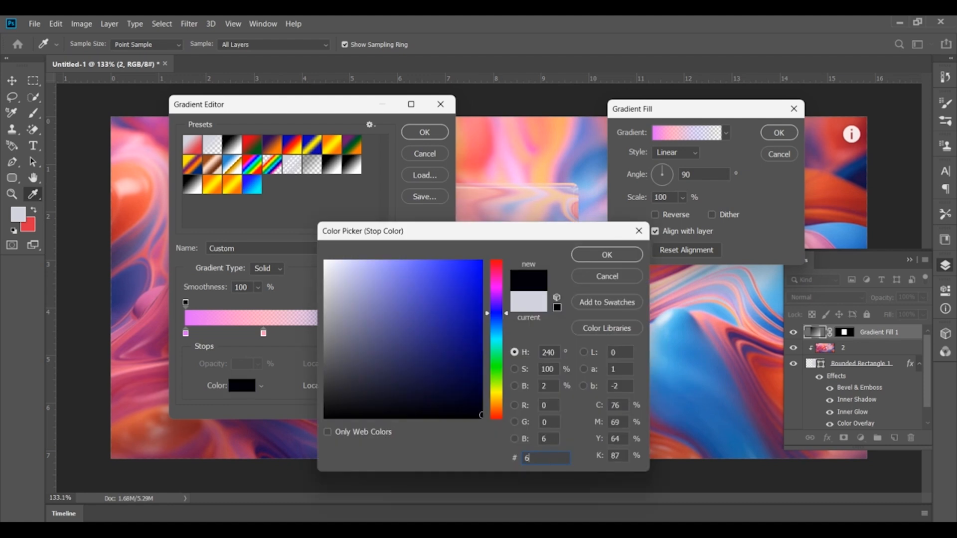
text(0)
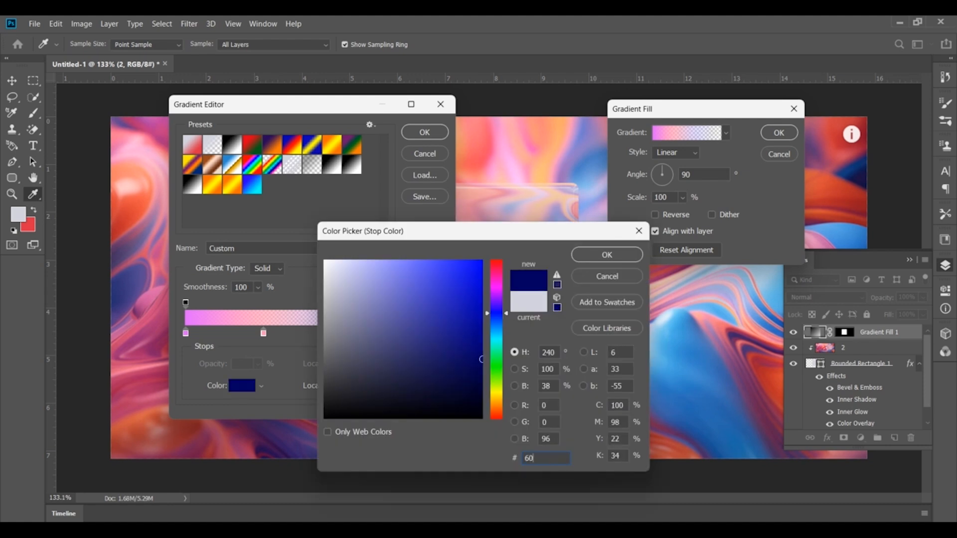
text(d3ff)
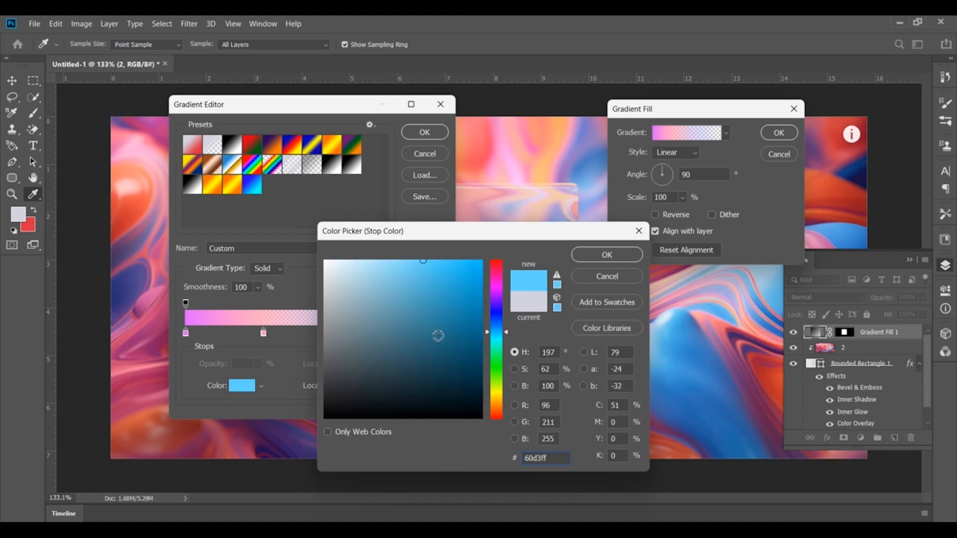
key(Return)
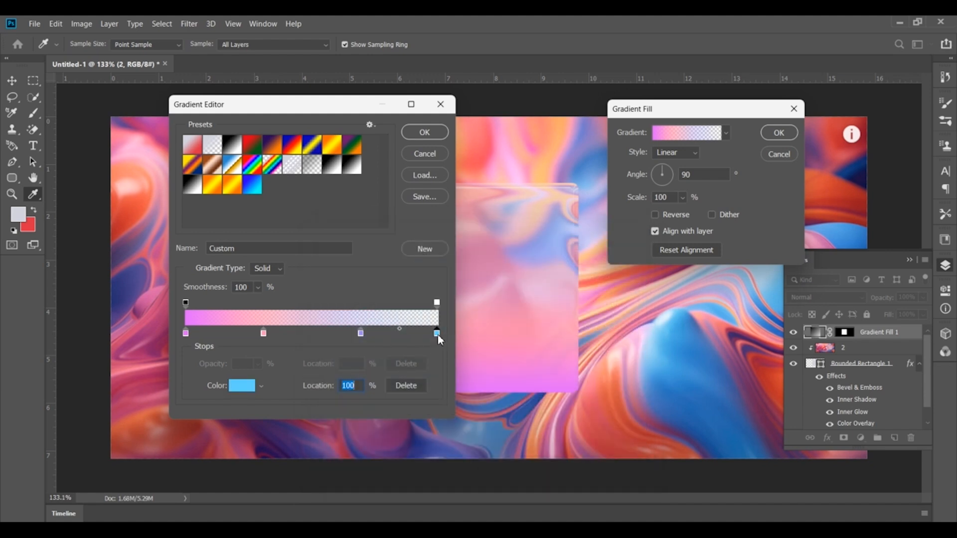
- Raise the opacity of the gradient's end stop to 100% and accept the edited gradient for the fill layer
click(437, 302)
click(260, 363)
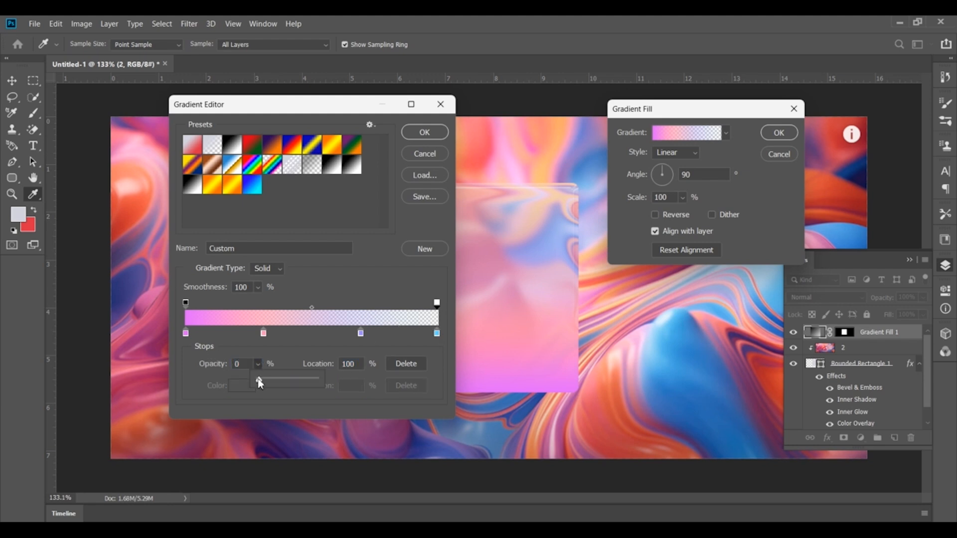
drag(256, 380, 316, 380)
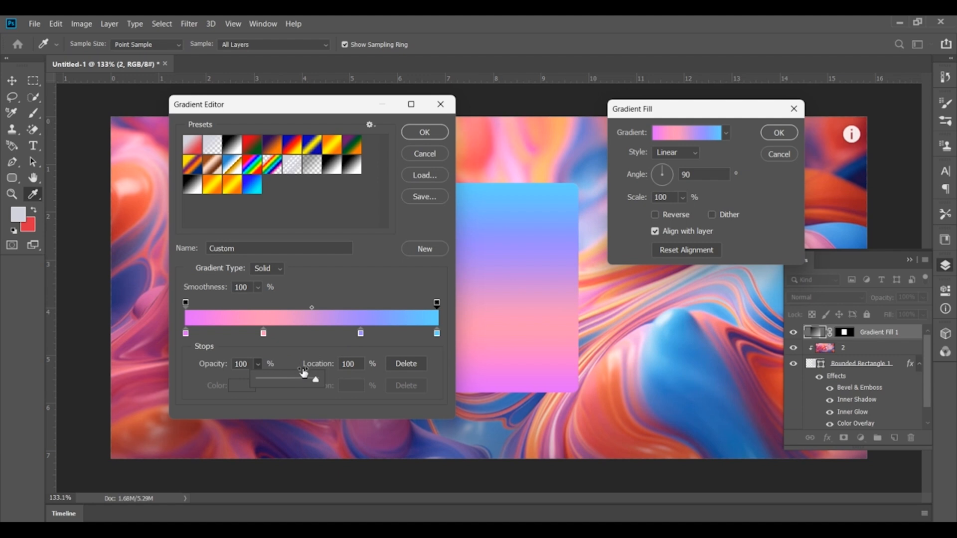
click(326, 349)
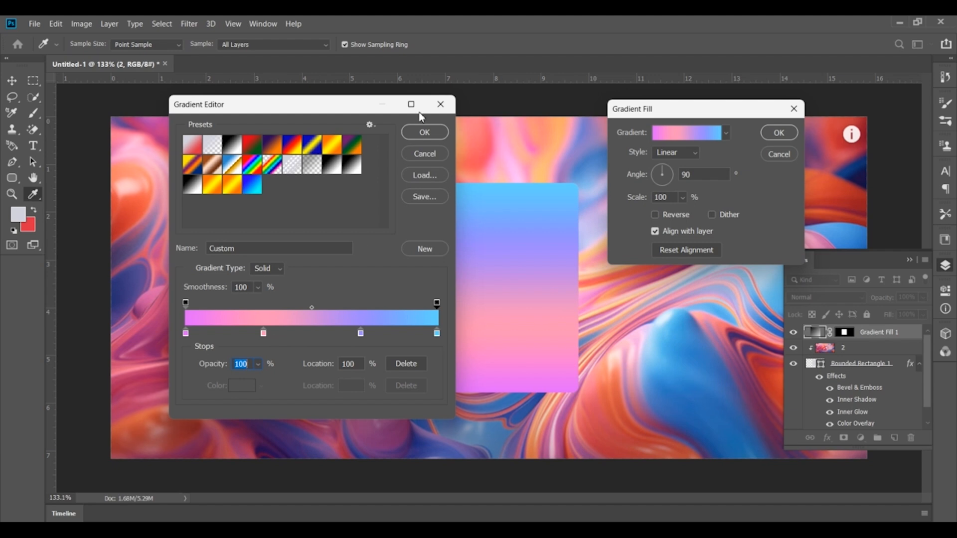
click(426, 134)
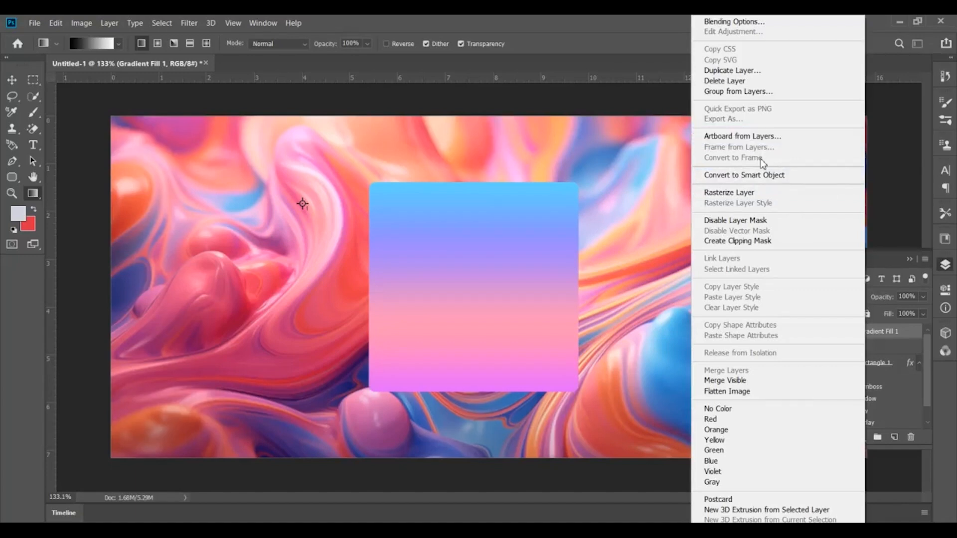
- Group the Gradient Fill 1 layer as Group 1 with the default settings and add a white layer mask to the group
click(746, 92)
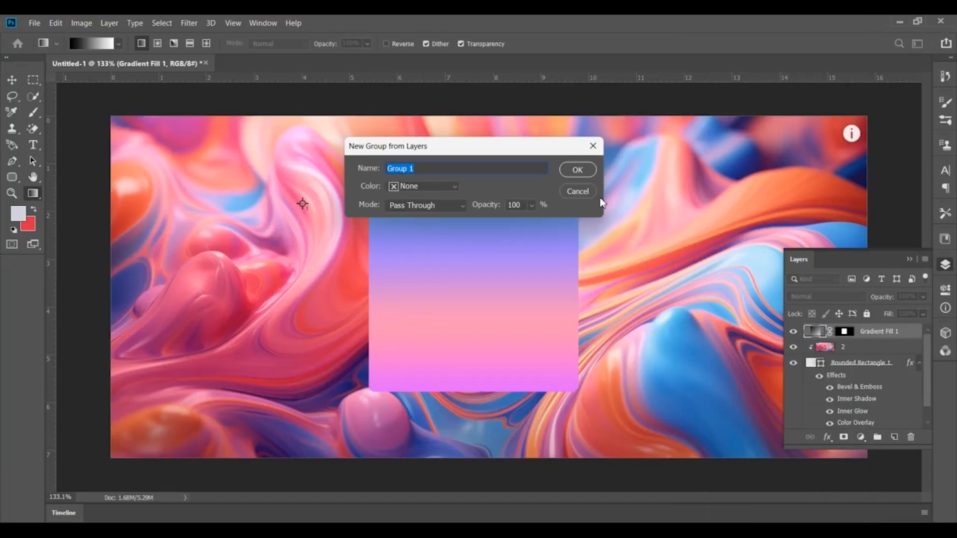
click(586, 169)
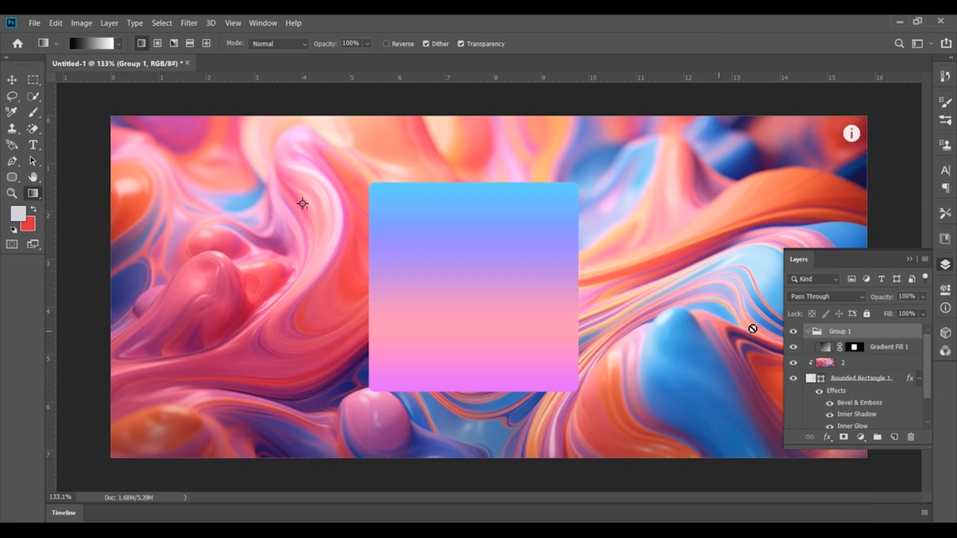
click(844, 438)
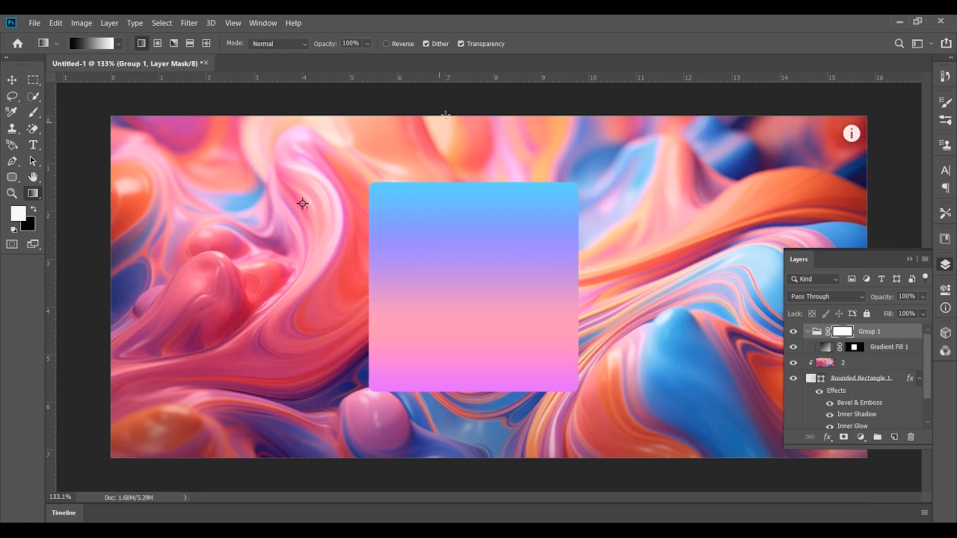
- Try black-to-white linear gradients of different lengths on the Group 1 mask, running down from the rectangle's upper edge
click(119, 44)
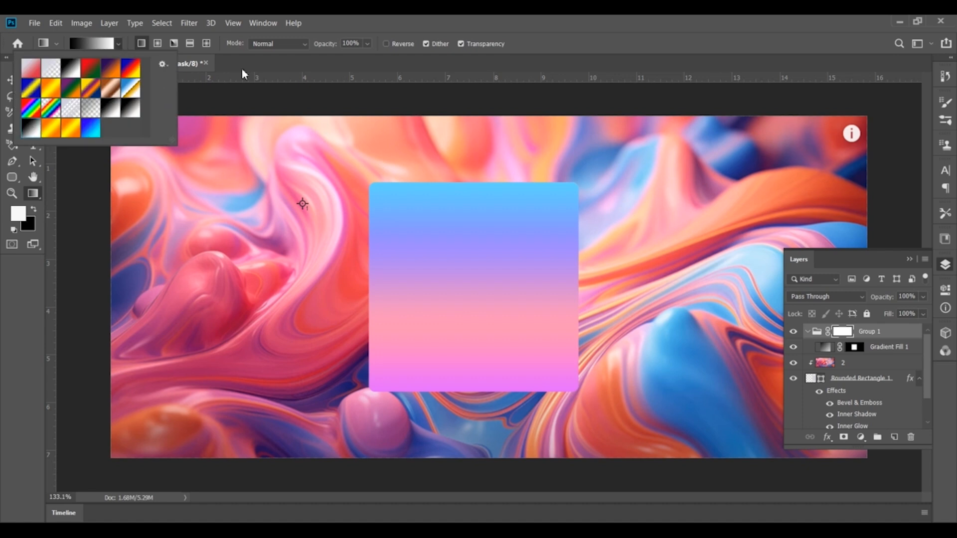
click(264, 61)
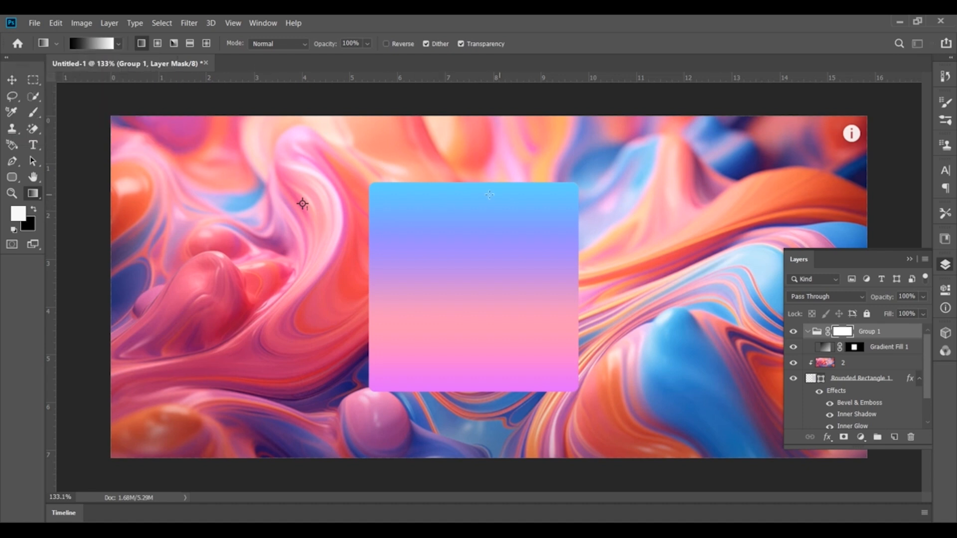
drag(482, 188, 484, 391)
key(ctrl+z)
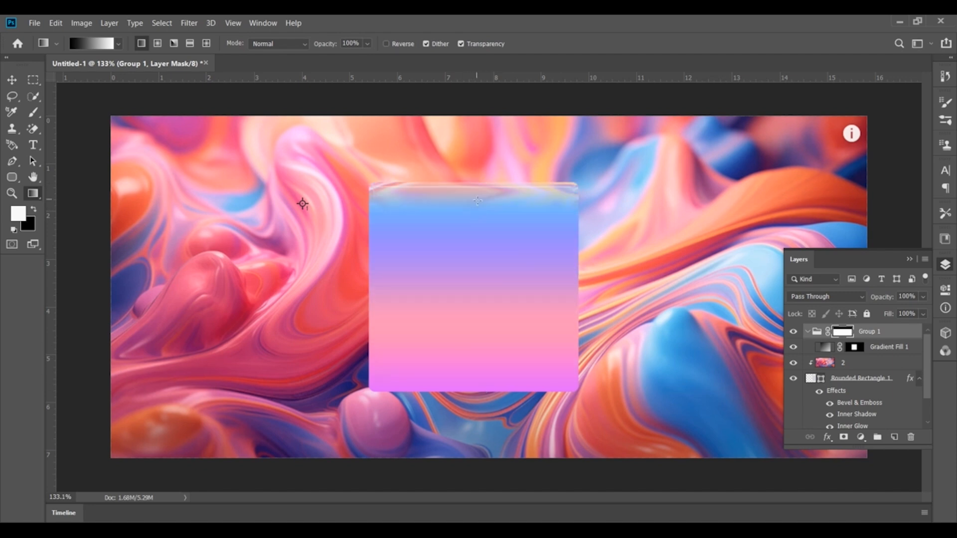
drag(480, 185, 478, 395)
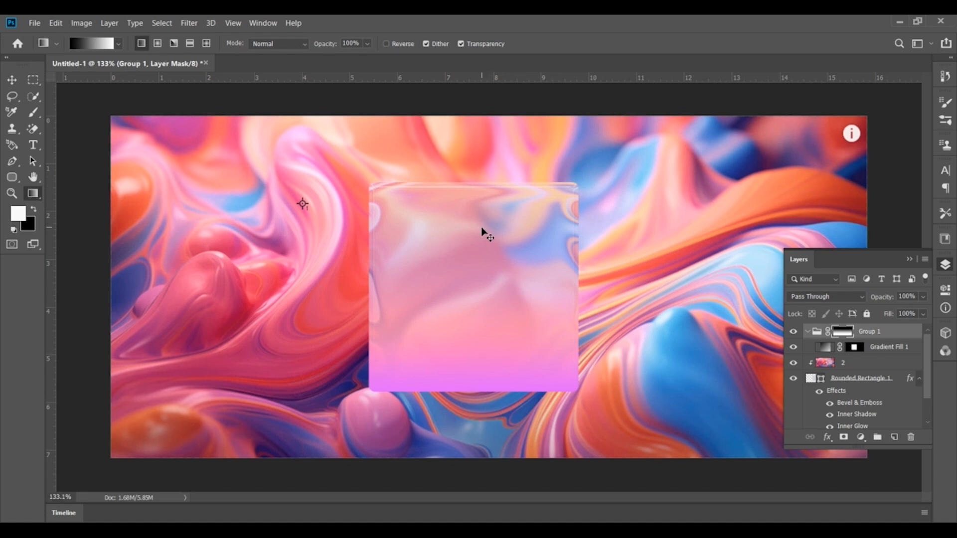
drag(484, 186, 480, 288)
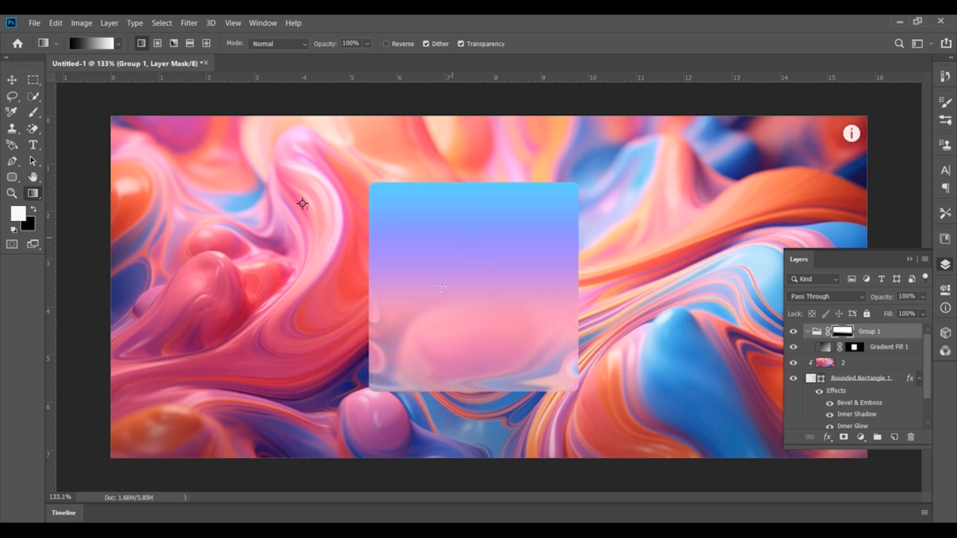
drag(490, 185, 491, 349)
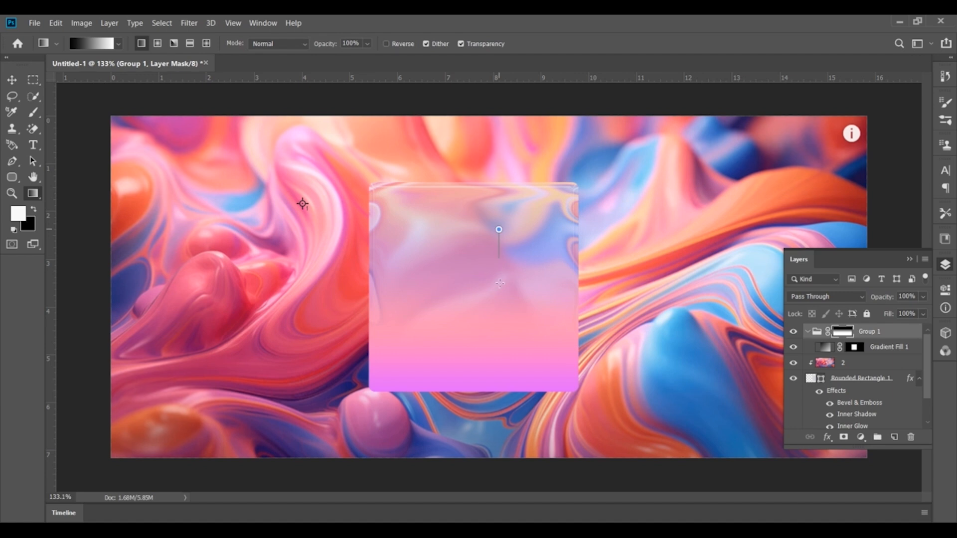
- Redraw the black-to-white linear gradient on the Group 1 mask so the colour fill fades in only along the rectangle's lower edge
drag(498, 229, 483, 376)
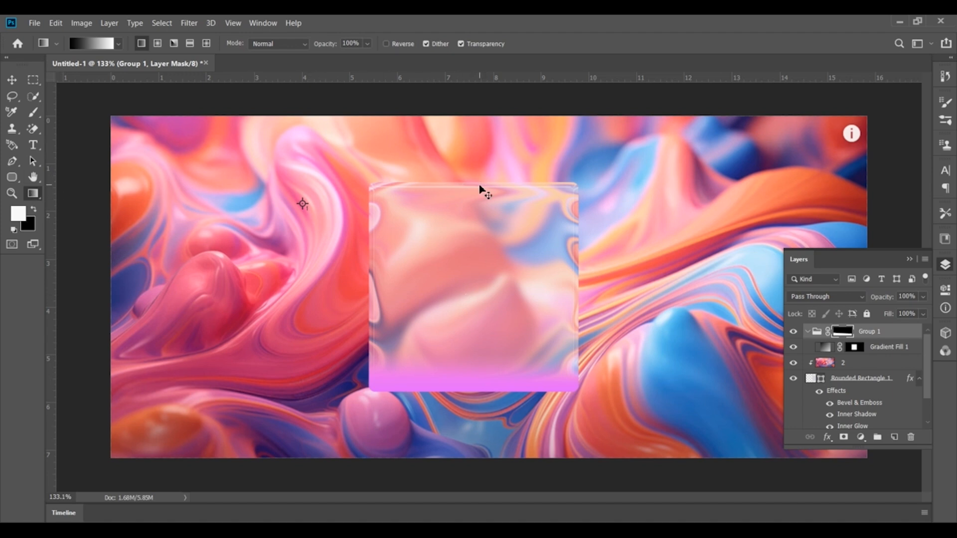
drag(479, 229, 469, 352)
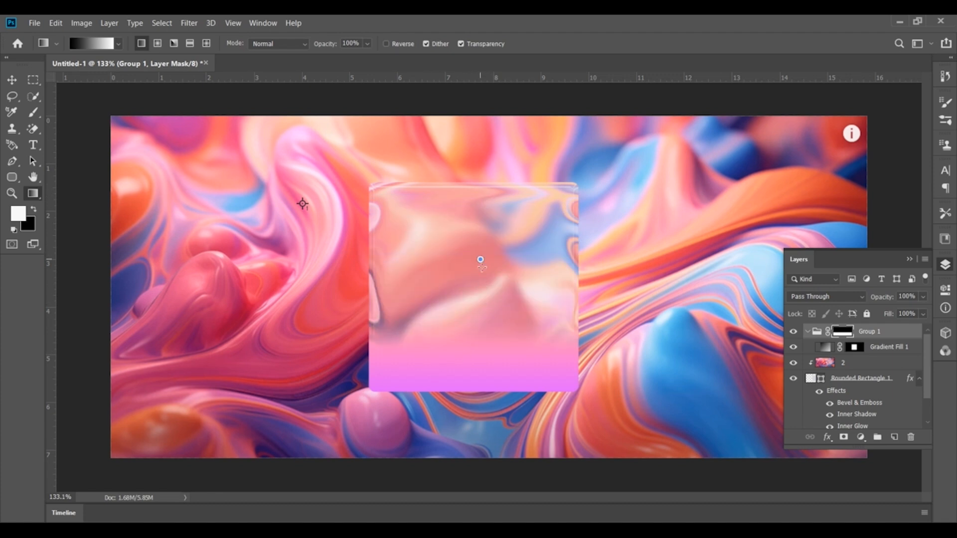
drag(481, 260, 479, 312)
drag(476, 361, 474, 384)
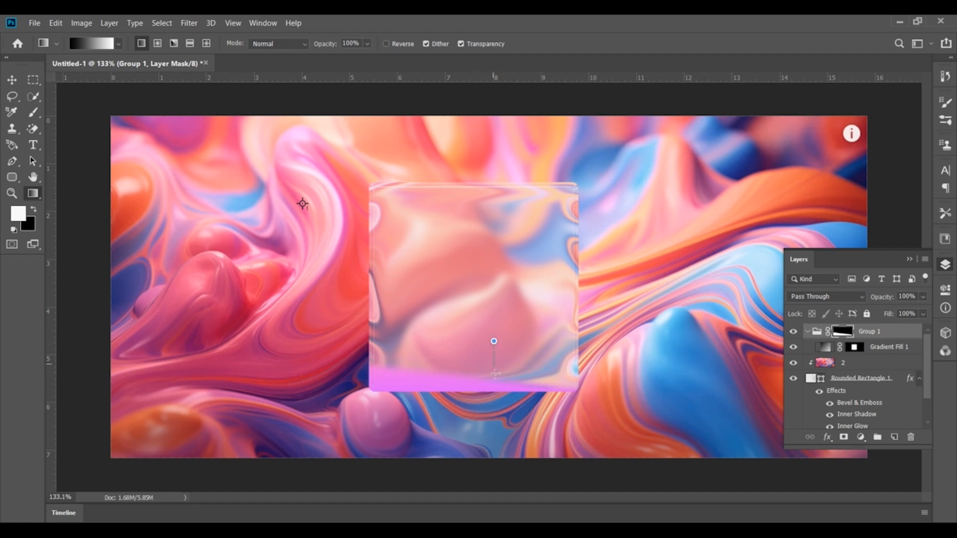
drag(495, 348, 495, 396)
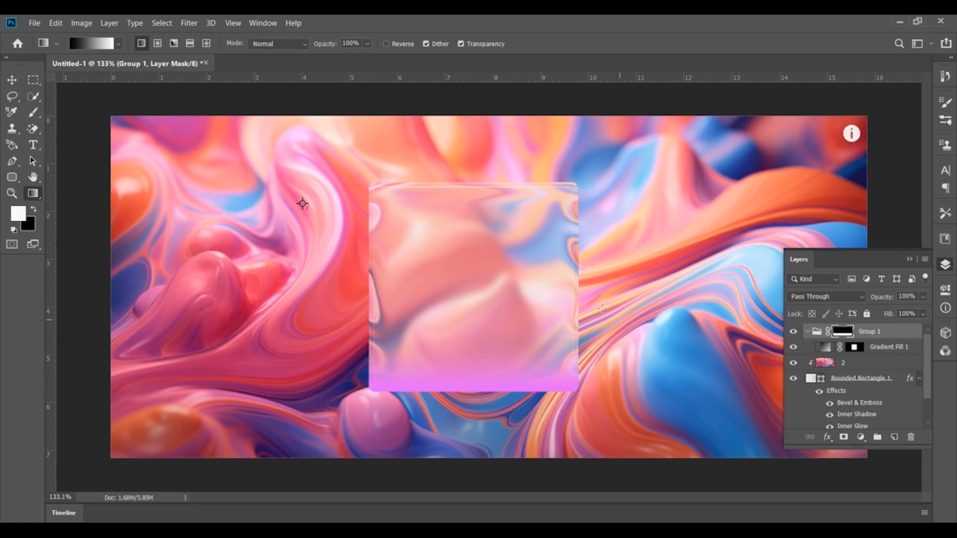